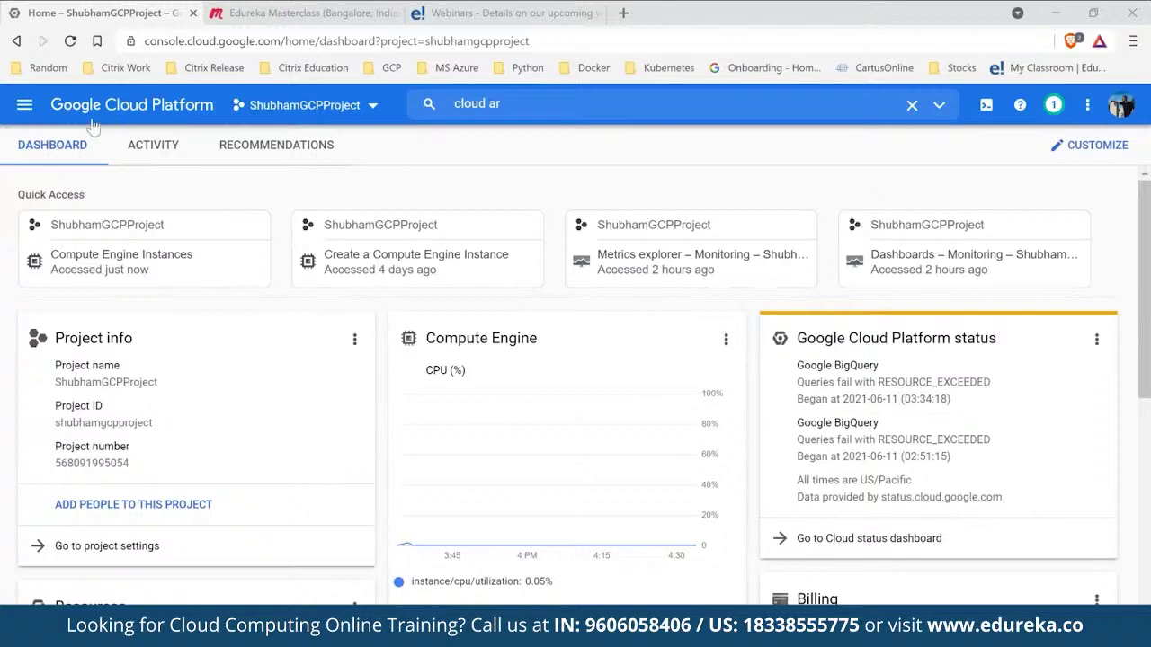
Look through the Kubernetes Engine and Compute Engine entries in the services list and the options of the dashboard's Compute Engine card.
{"action": "left_click", "coordinate": [22, 108]}
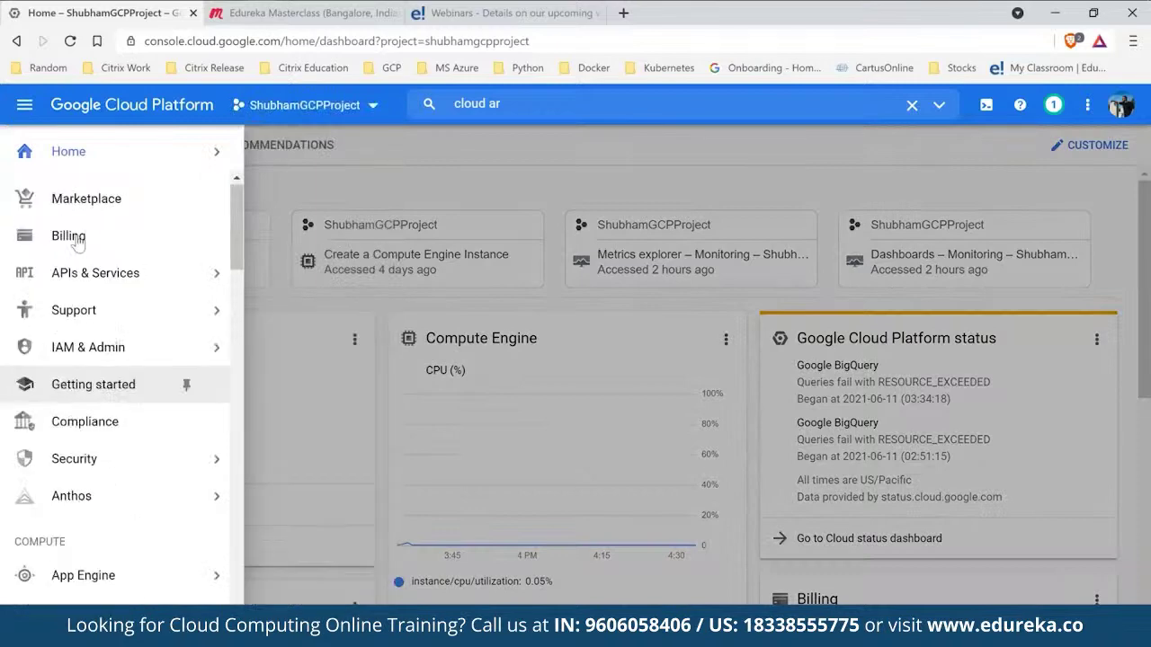
{"action": "left_click", "coordinate": [24, 108]}
{"action": "left_click", "coordinate": [23, 108]}
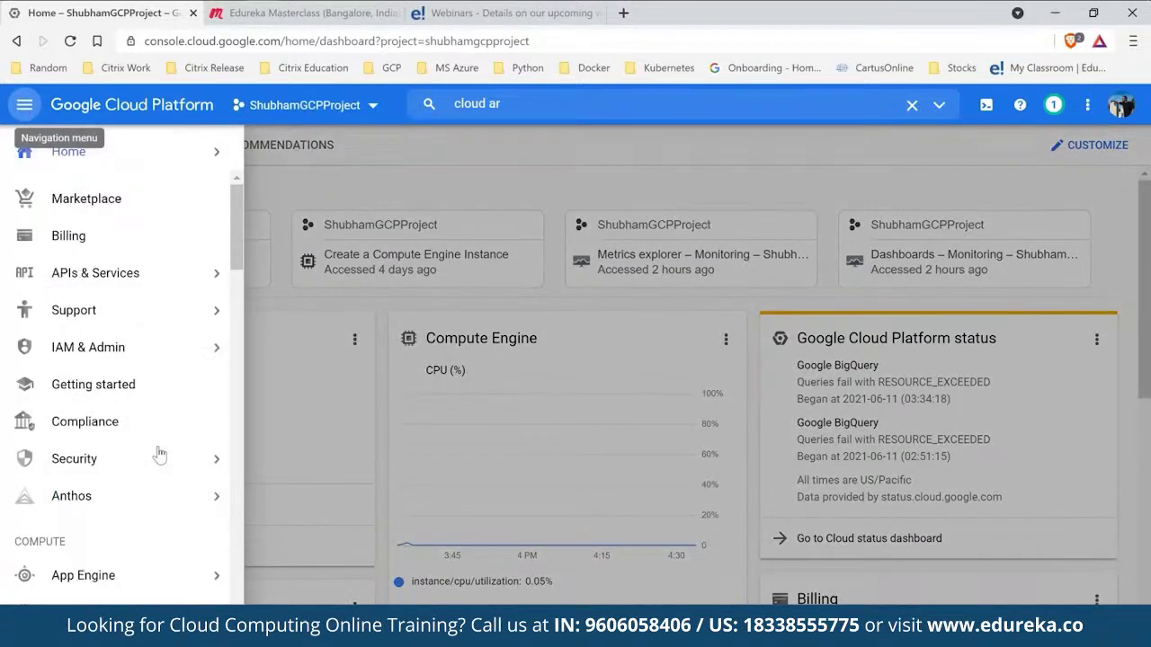
{"action": "mouse_move", "coordinate": [124, 564]}
{"action": "scroll", "coordinate": [125, 564], "scroll_direction": "down", "scroll_amount": 2}
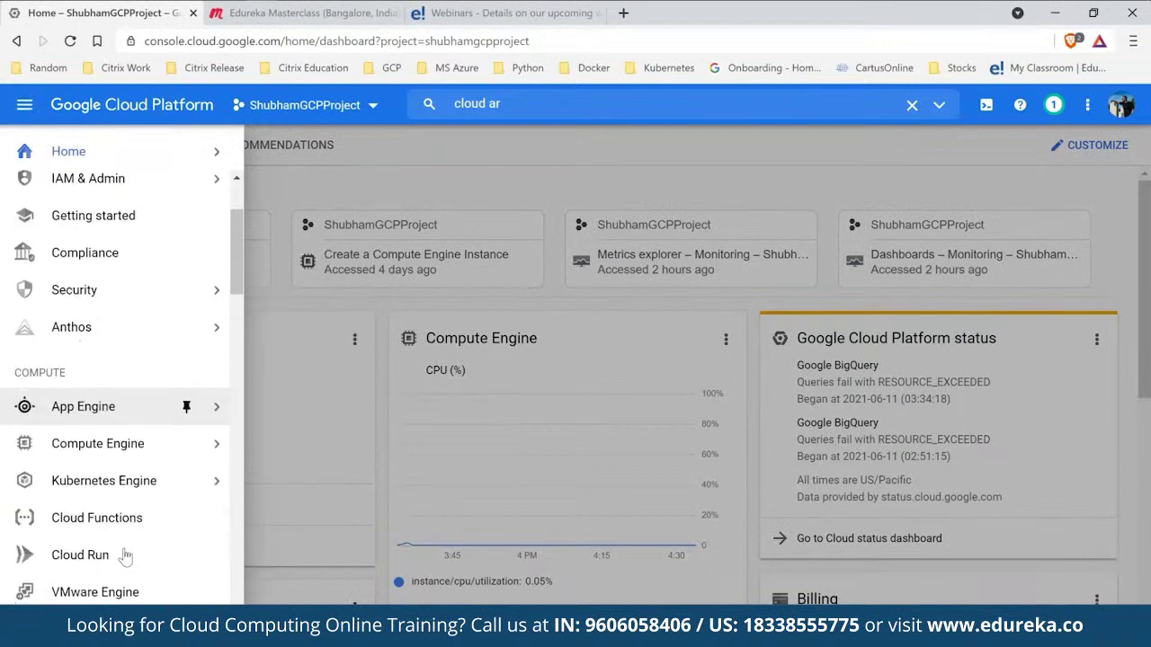
{"action": "mouse_move", "coordinate": [117, 492]}
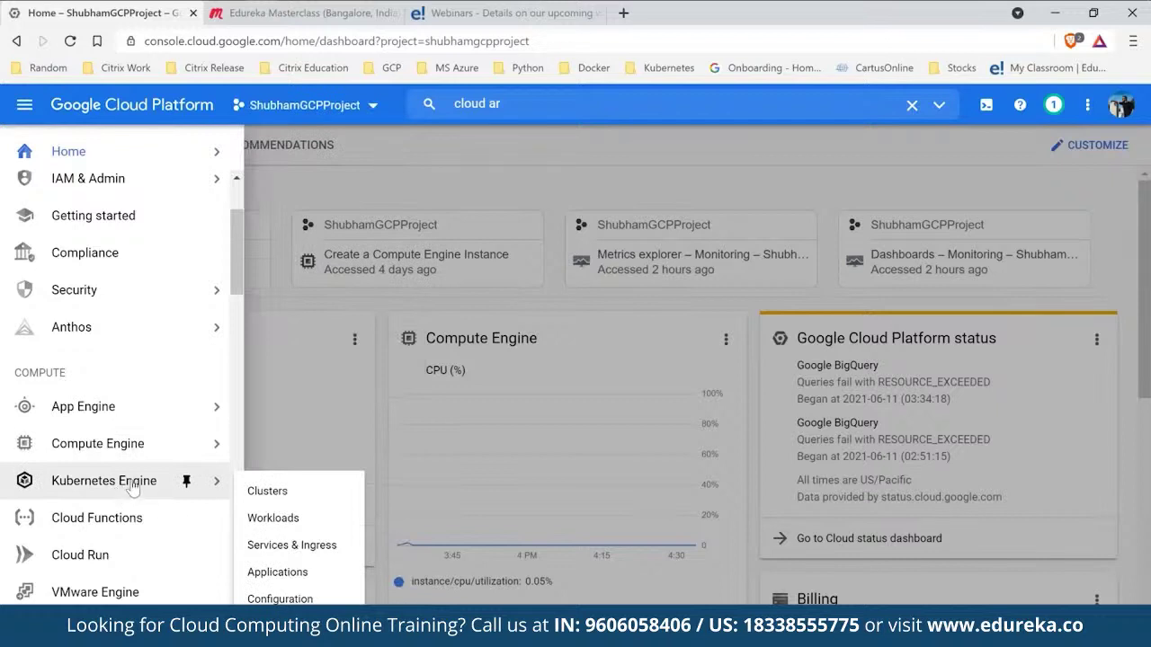
{"action": "mouse_move", "coordinate": [213, 459]}
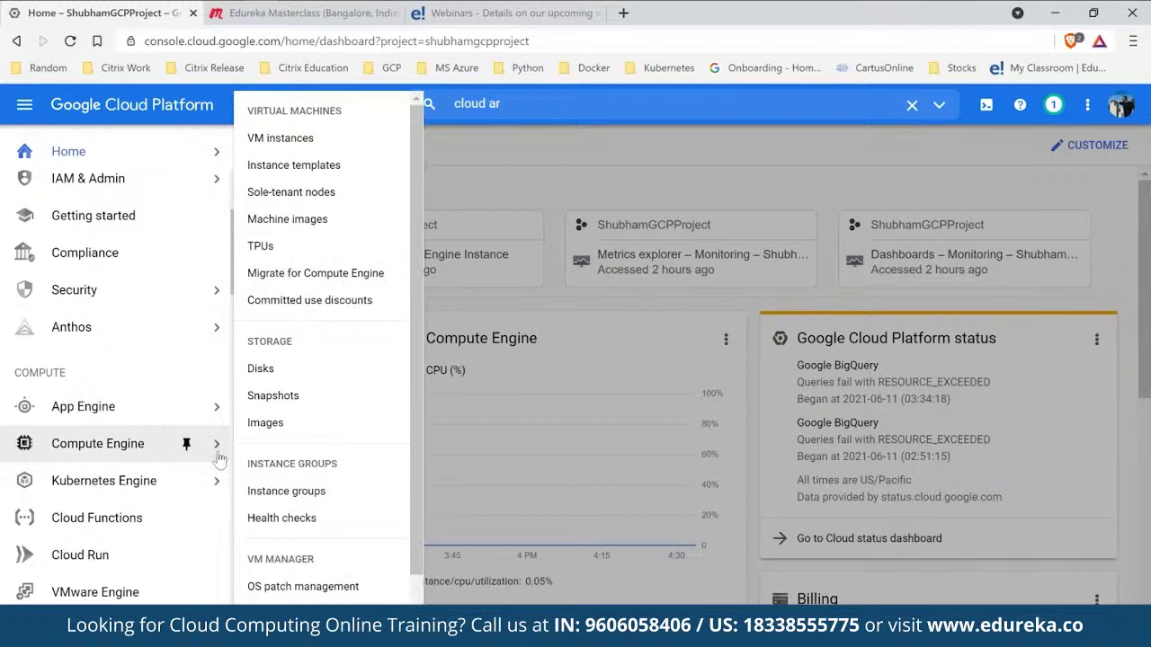
{"action": "left_click", "coordinate": [614, 159]}
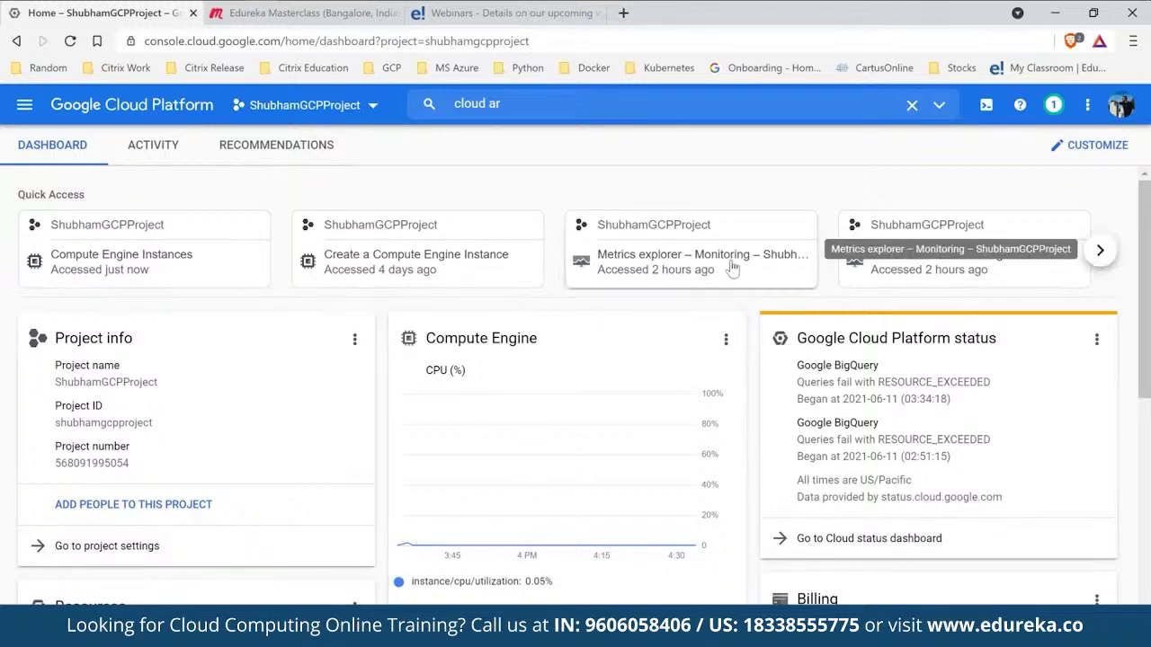
{"action": "left_click", "coordinate": [726, 341]}
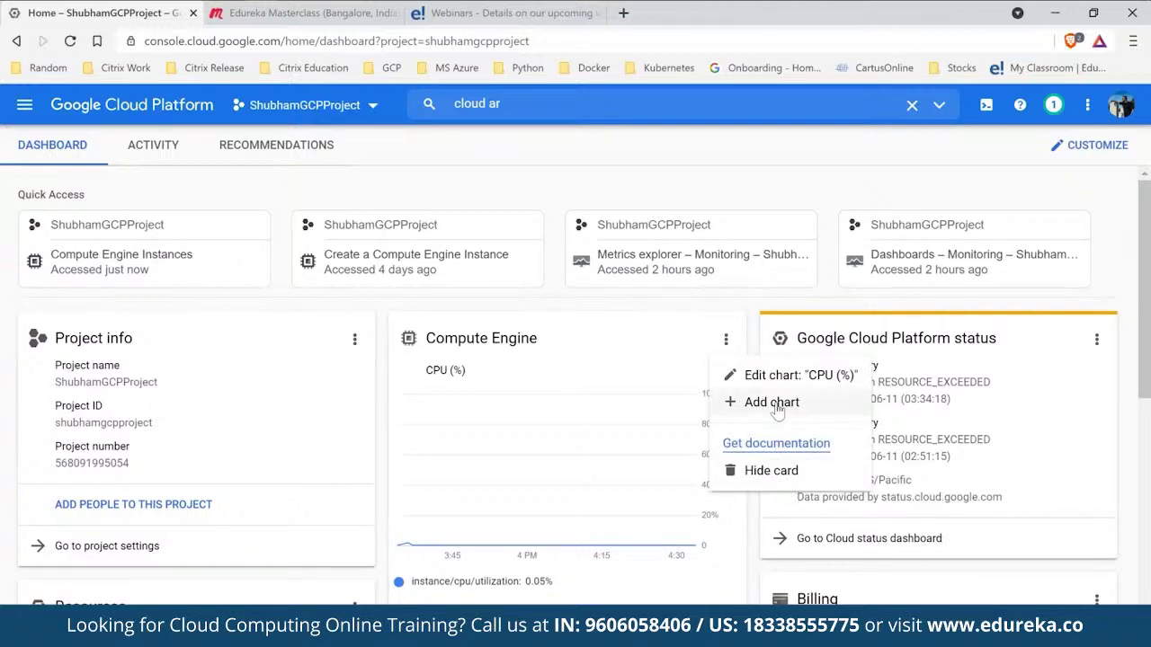
{"action": "left_click", "coordinate": [726, 177]}
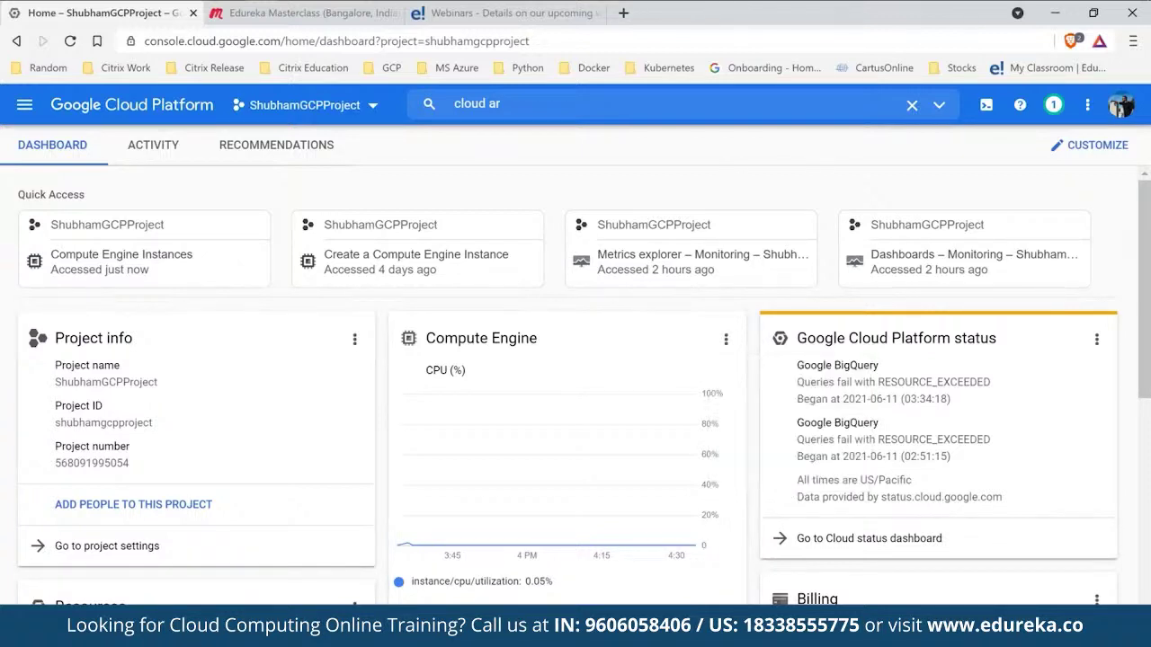
Open the Compute Engine VM instances list and start creating a new VM instance.
{"action": "left_click", "coordinate": [27, 108]}
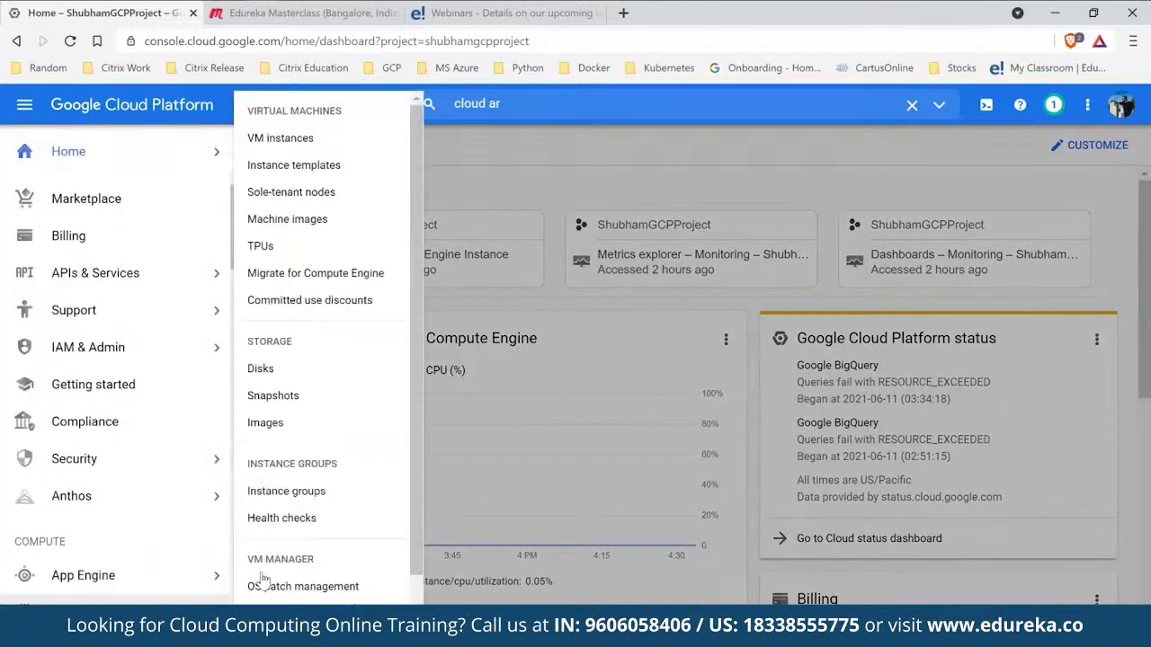
{"action": "left_click", "coordinate": [306, 137]}
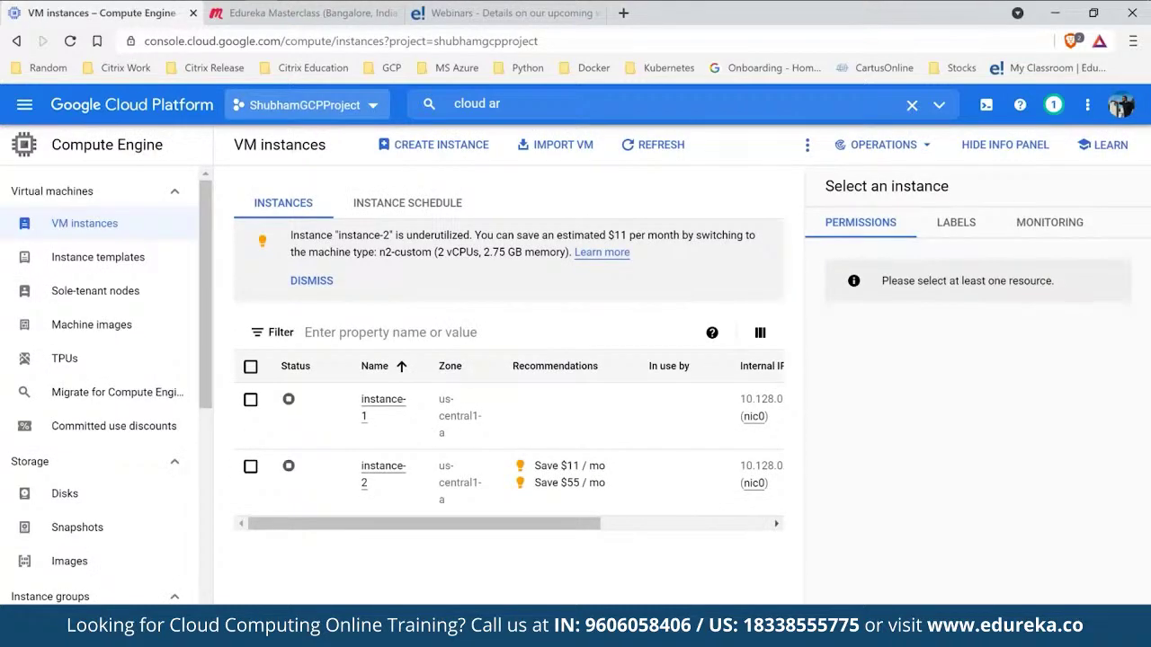
{"action": "key", "text": "XF86MonBrightnessUp"}
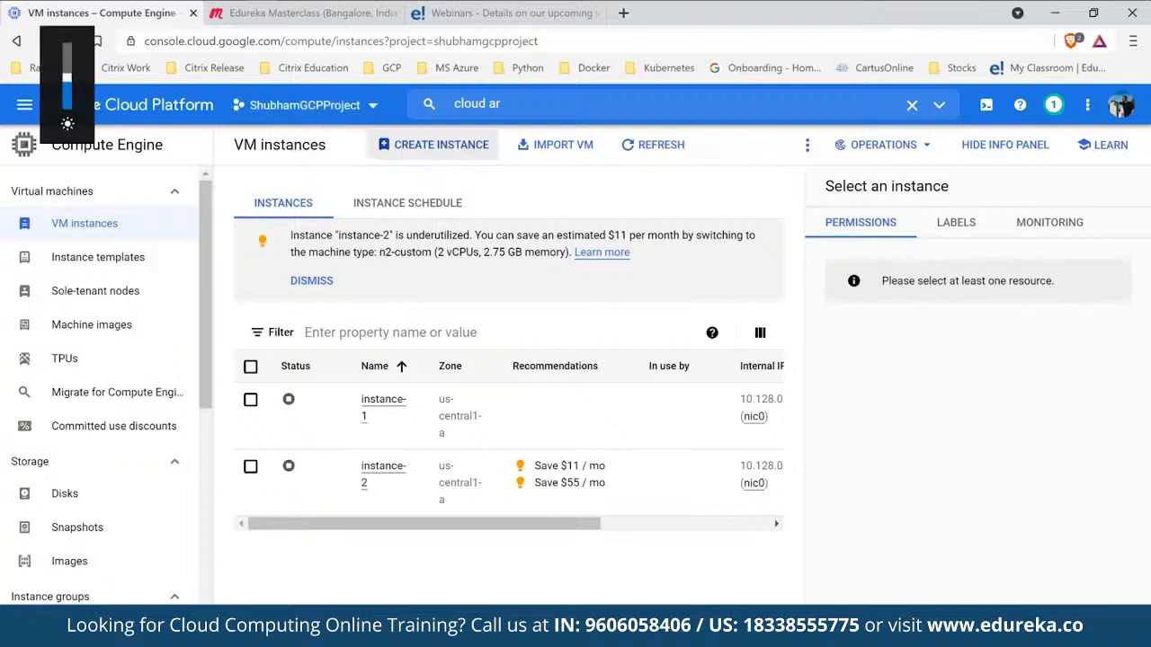
{"action": "left_click", "coordinate": [432, 146]}
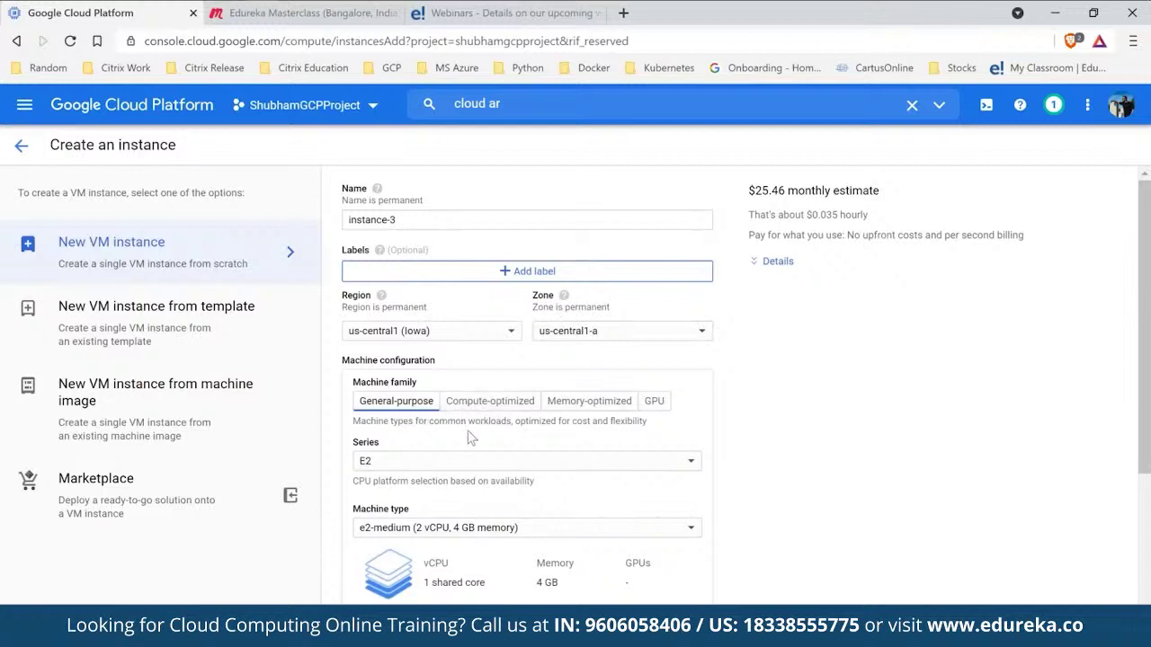
Keep the name instance-3, look through the available regions while staying on us-central1 (Iowa), and select zone us-central1-a.
{"action": "left_click", "coordinate": [472, 225]}
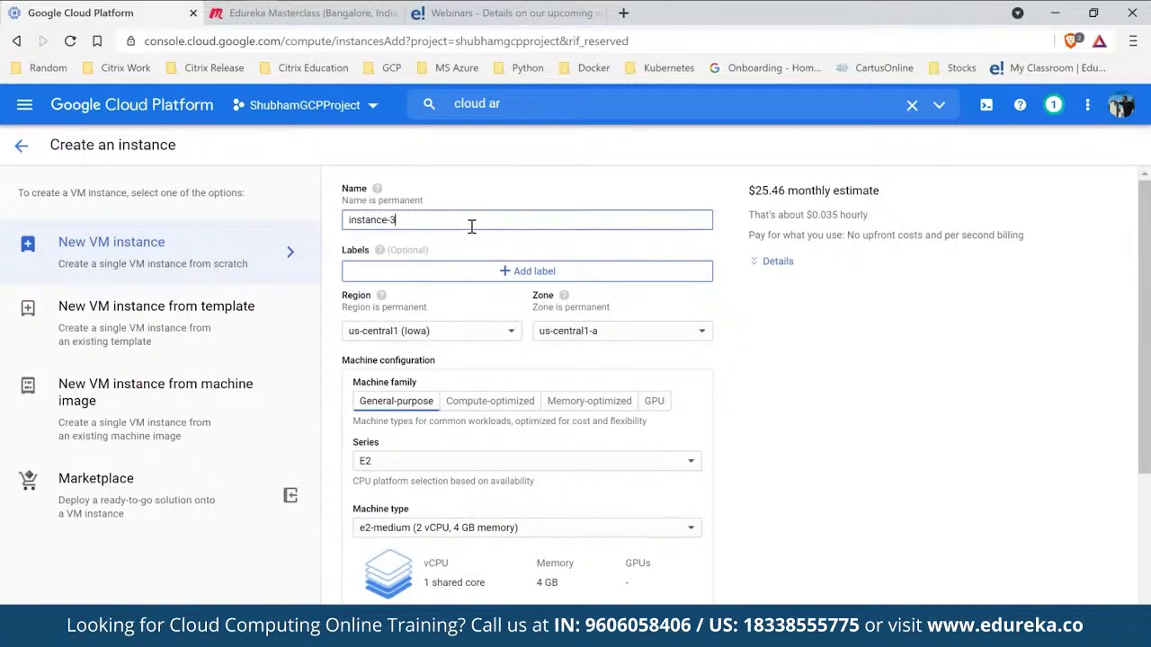
{"action": "key", "text": "ctrl+a"}
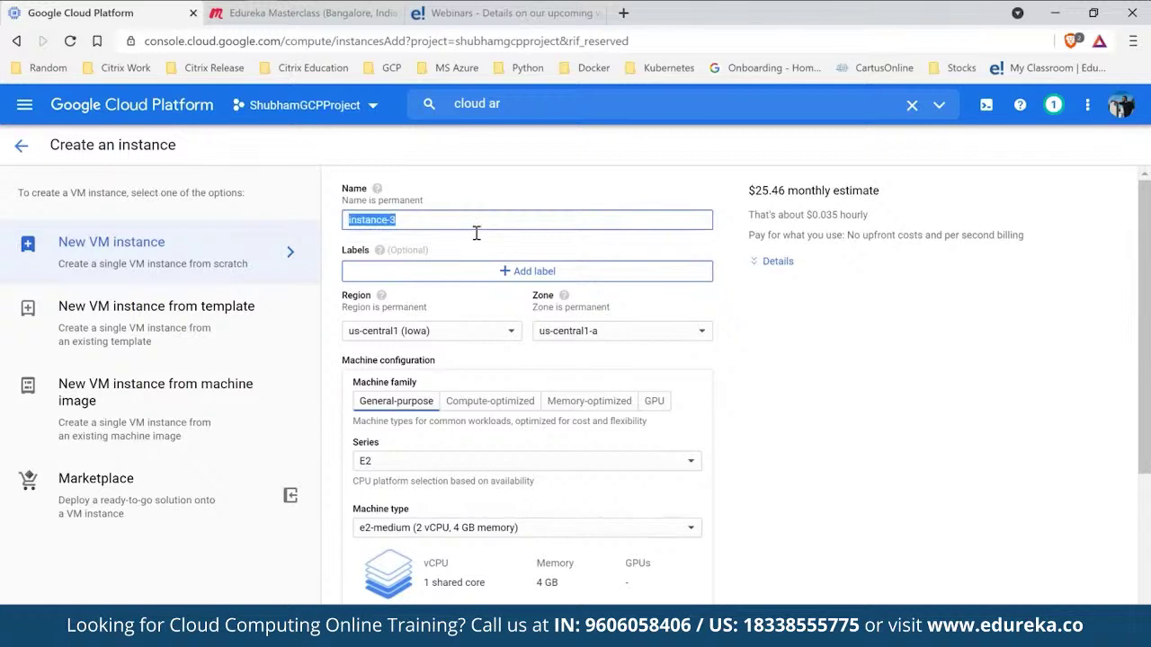
{"action": "left_click", "coordinate": [530, 368]}
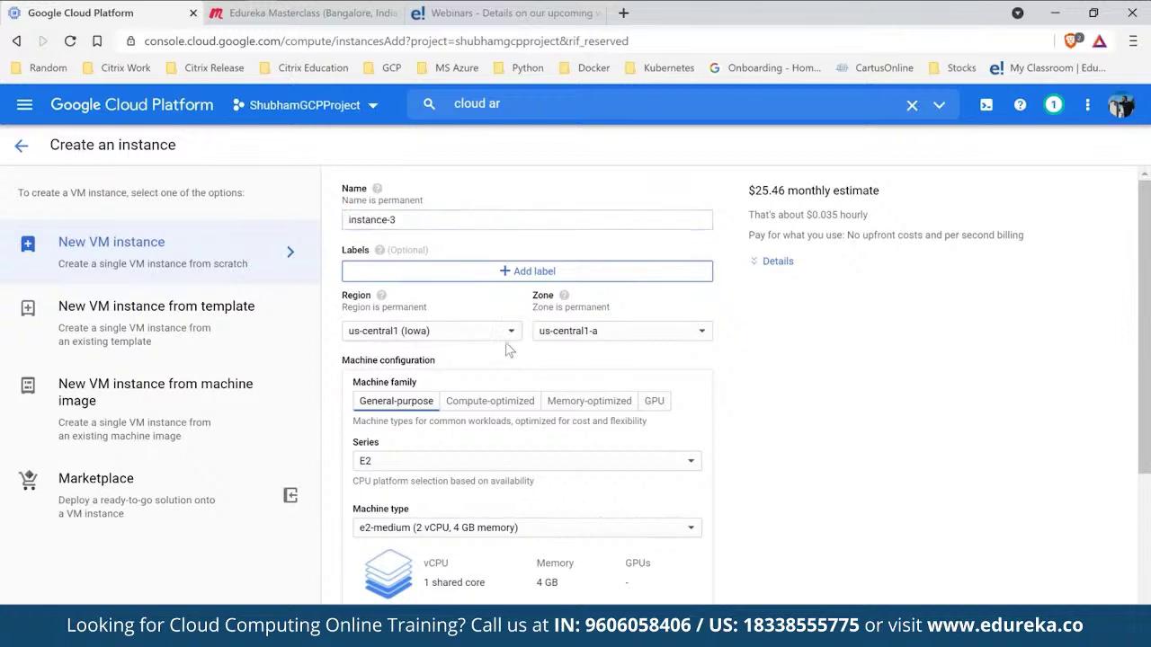
{"action": "left_click", "coordinate": [510, 338]}
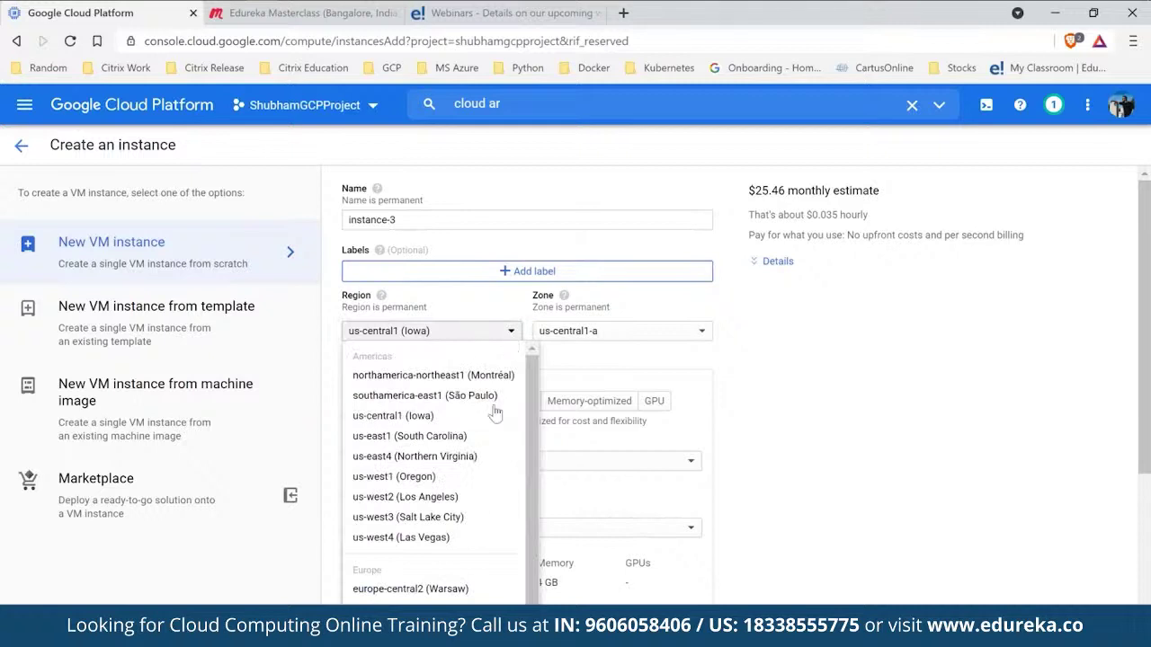
{"action": "scroll", "coordinate": [484, 442], "scroll_direction": "down", "scroll_amount": 3}
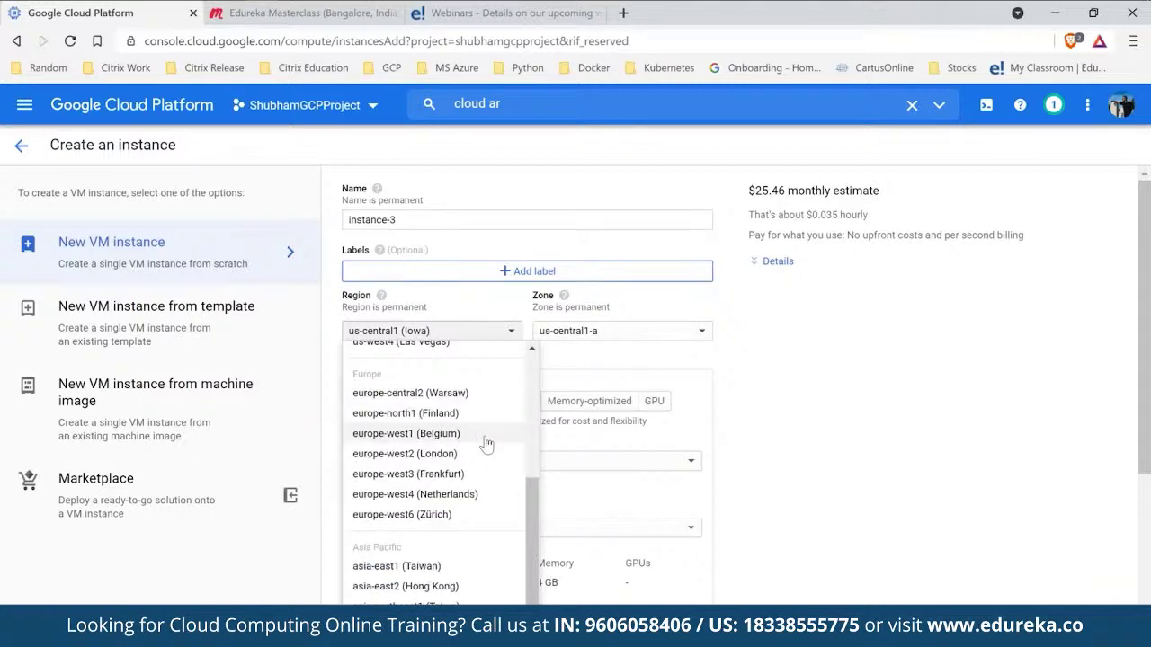
{"action": "scroll", "coordinate": [485, 442], "scroll_direction": "up", "scroll_amount": 3}
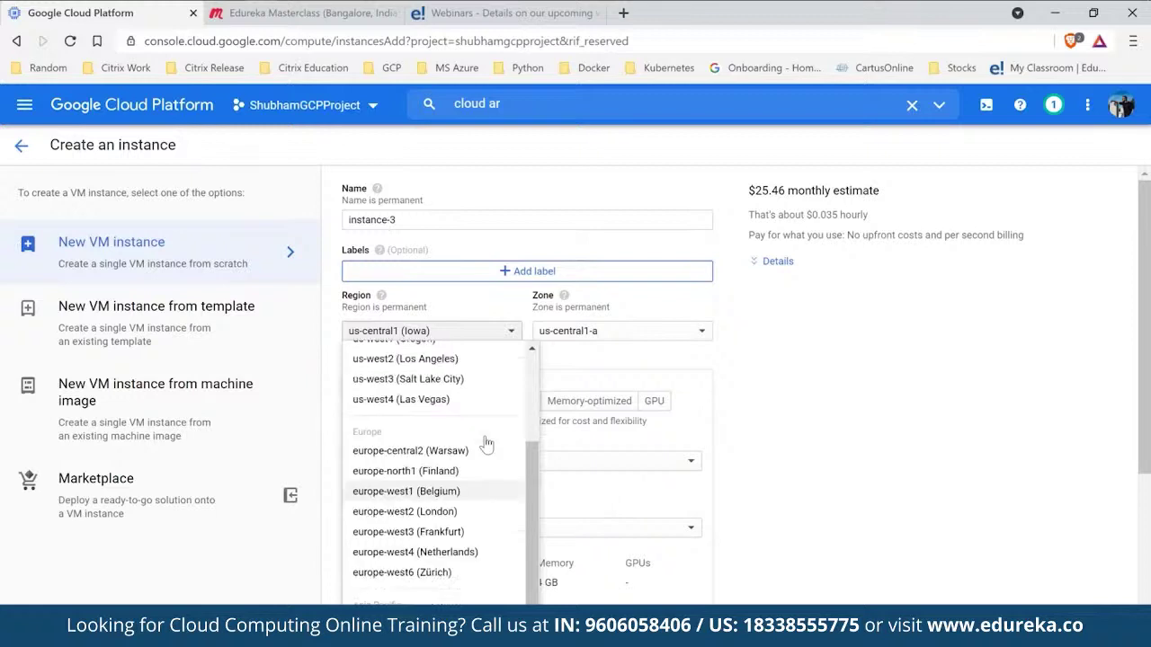
{"action": "left_click", "coordinate": [568, 364]}
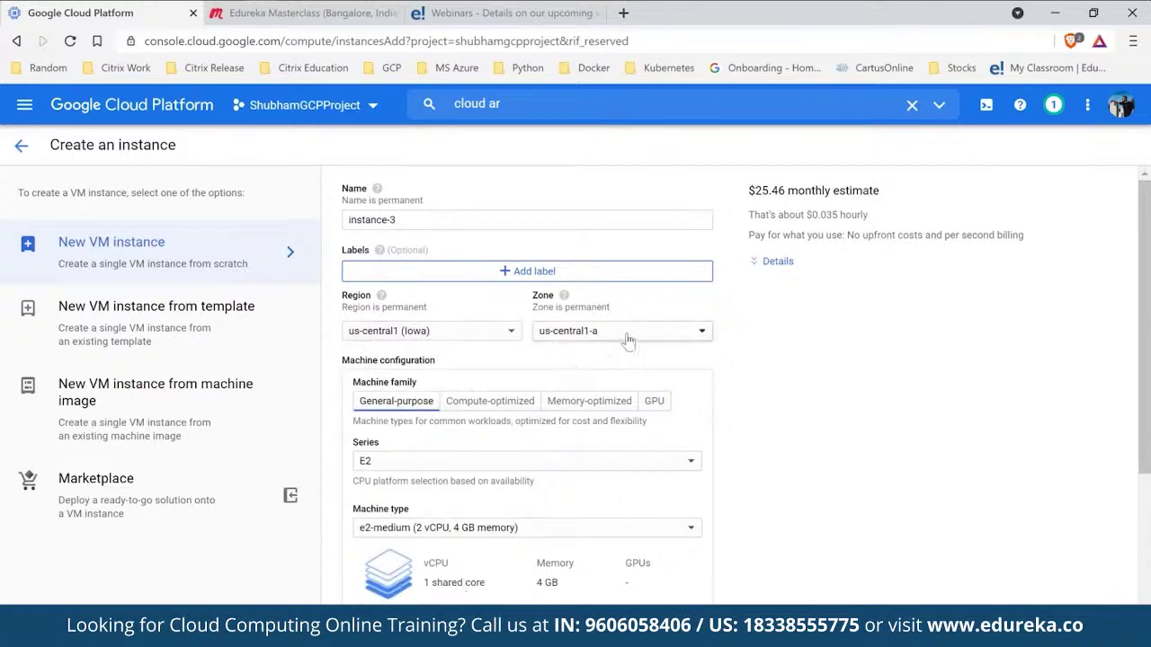
{"action": "left_click", "coordinate": [628, 340]}
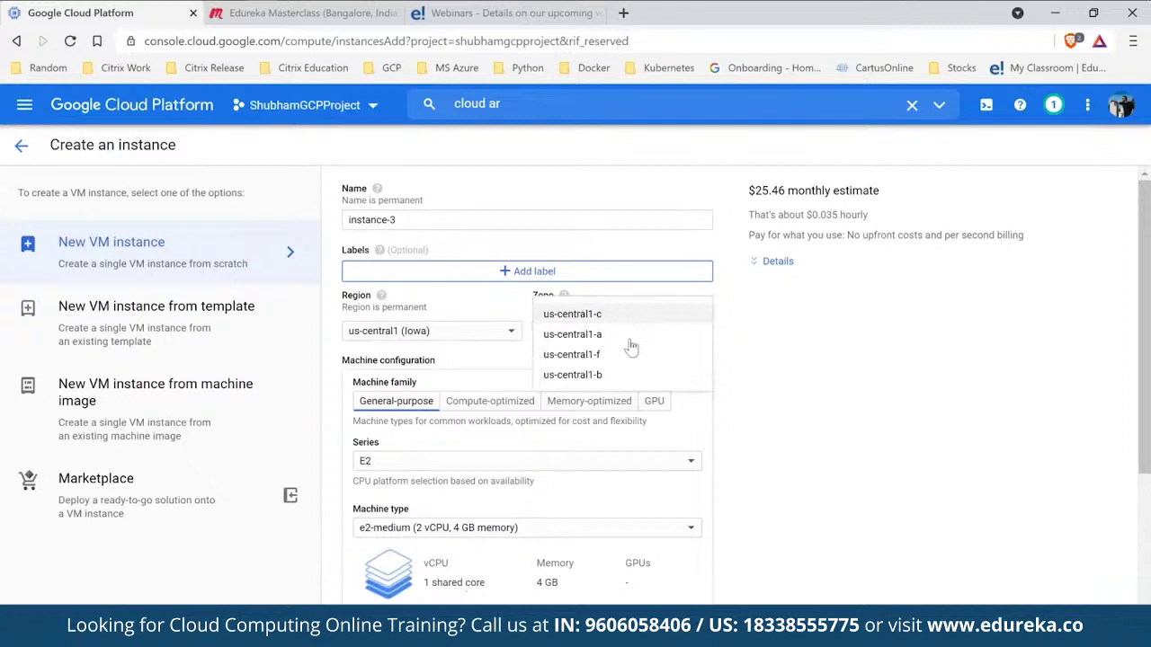
{"action": "left_click", "coordinate": [632, 336]}
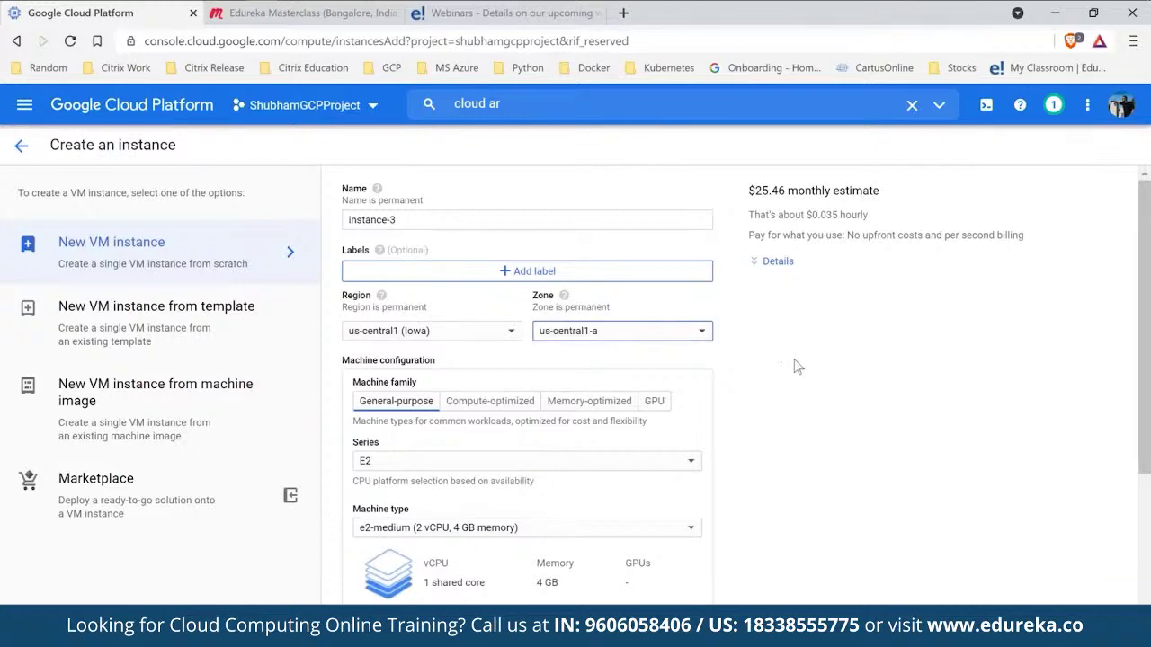
Compare the General-purpose, Compute-optimized, Memory-optimized and GPU machine families for the instance.
{"action": "scroll", "coordinate": [796, 363], "scroll_direction": "down", "scroll_amount": 2}
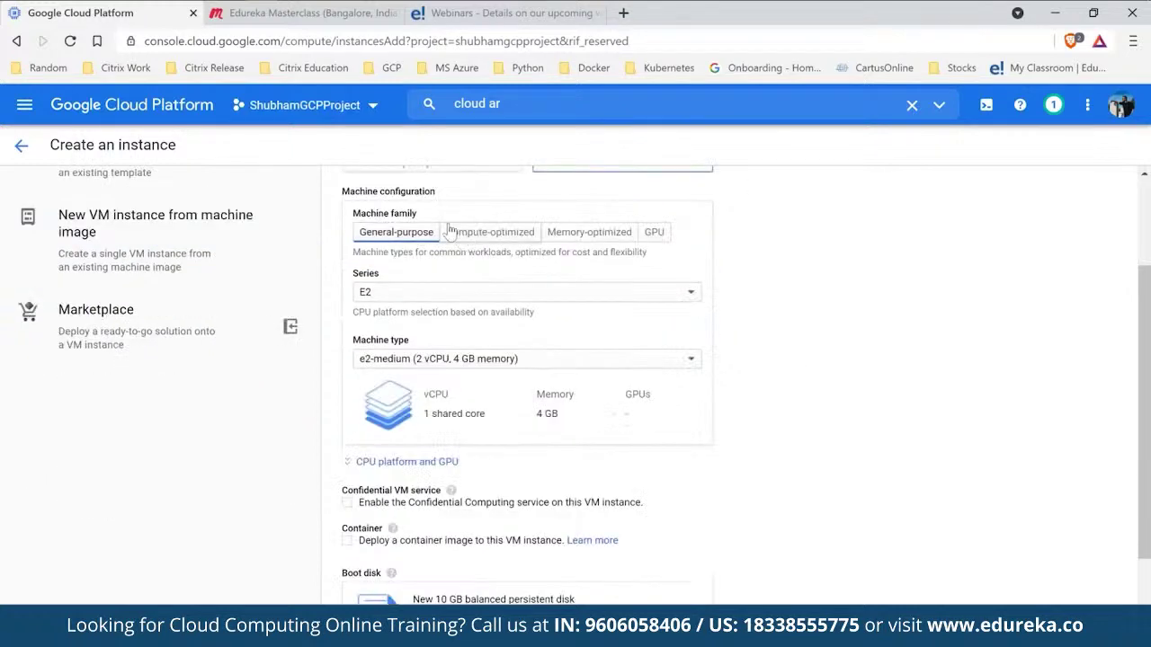
{"action": "left_click", "coordinate": [428, 243]}
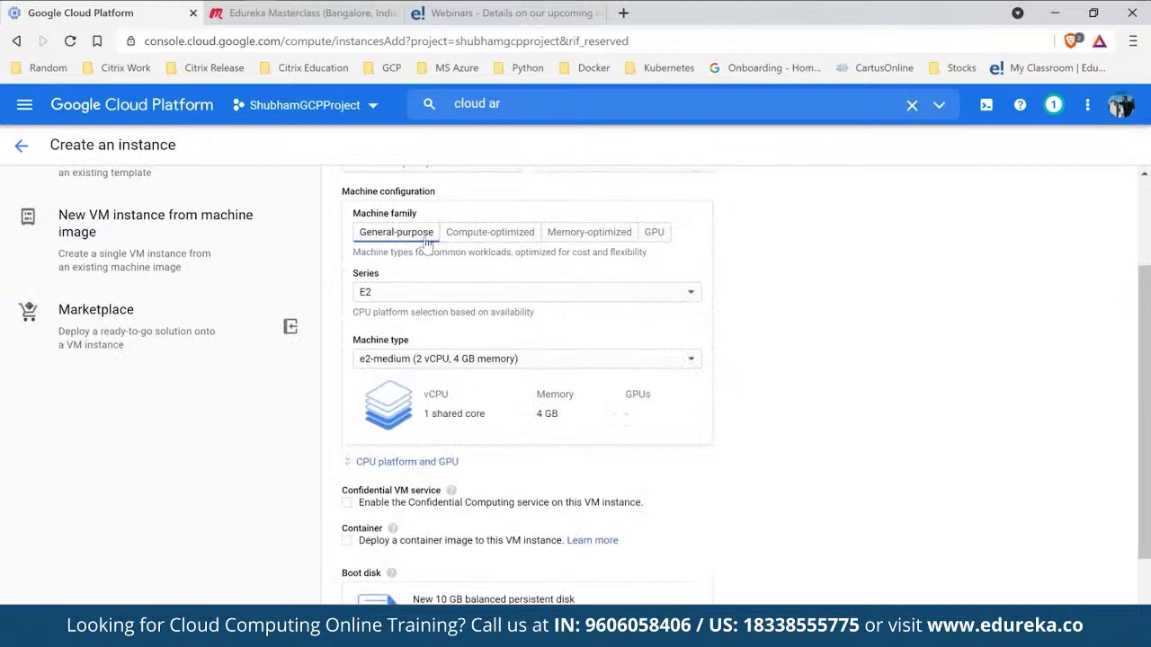
{"action": "left_click", "coordinate": [485, 234]}
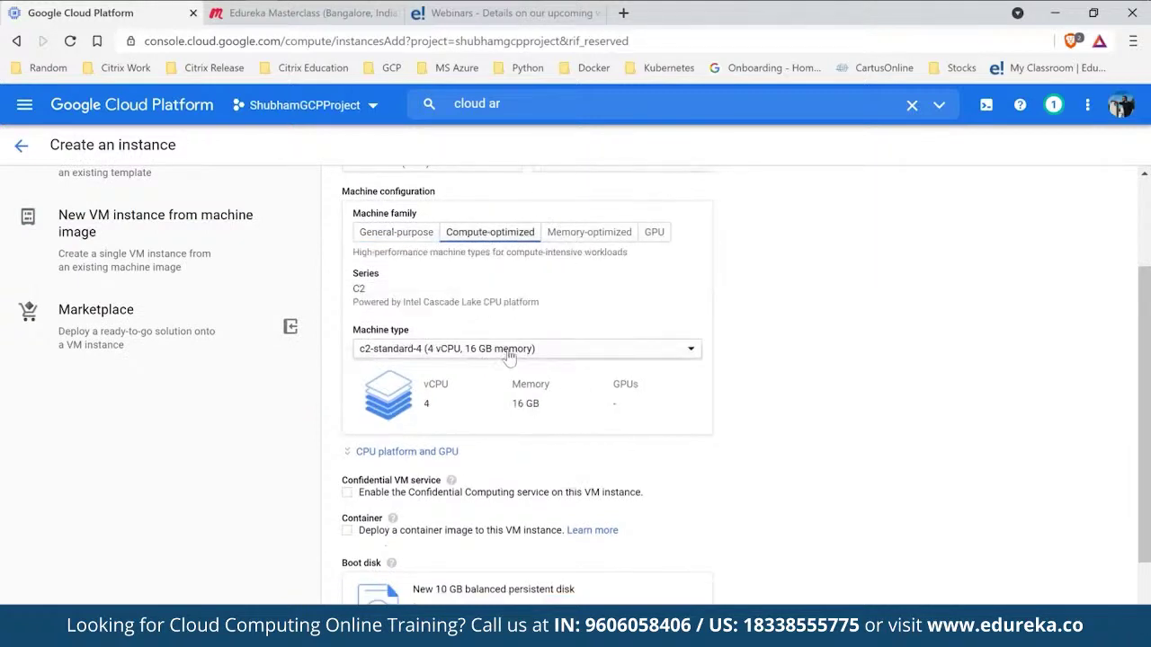
{"action": "left_click", "coordinate": [603, 237]}
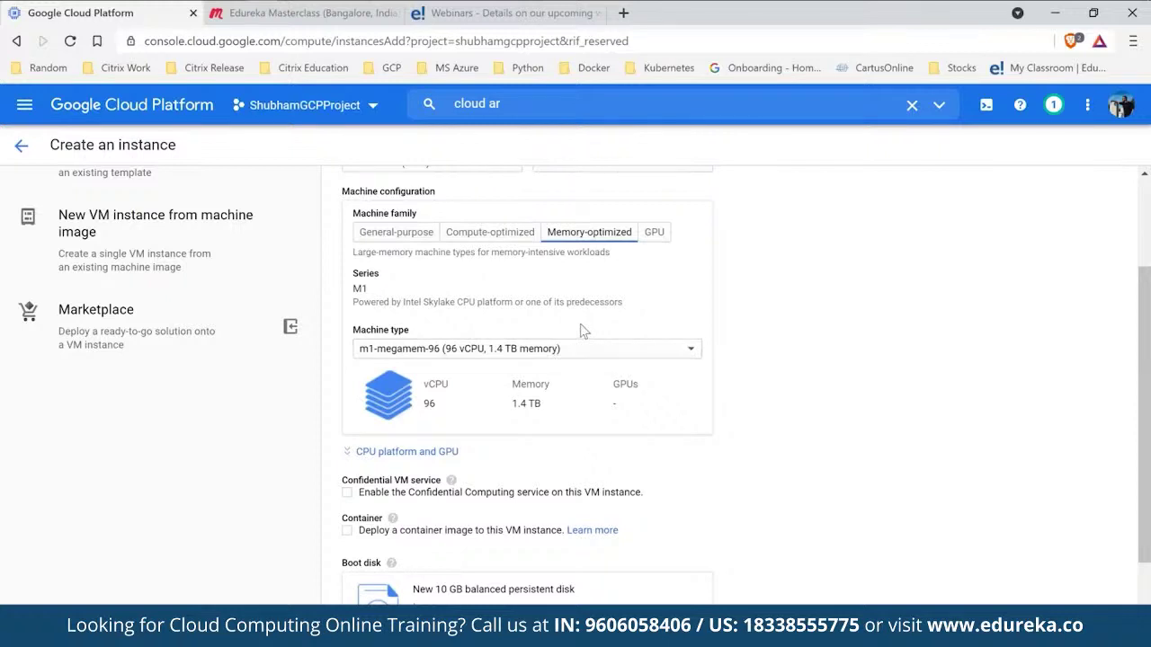
{"action": "left_click", "coordinate": [656, 234]}
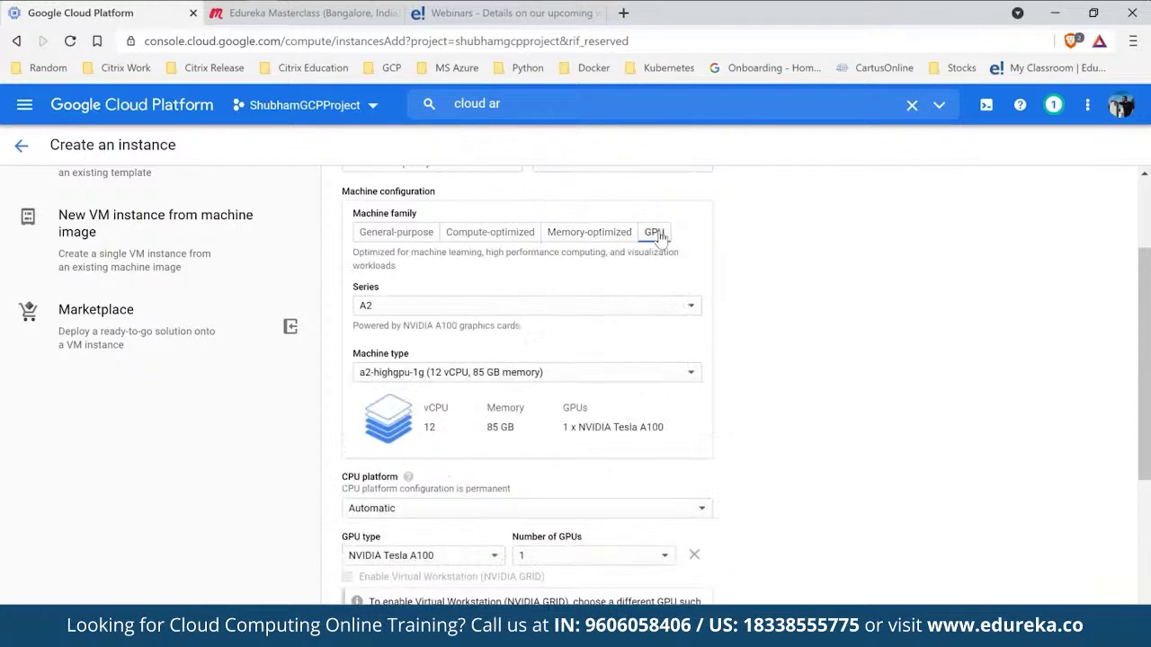
Set the machine family to General-purpose and the series to N2.
{"action": "left_click", "coordinate": [395, 233]}
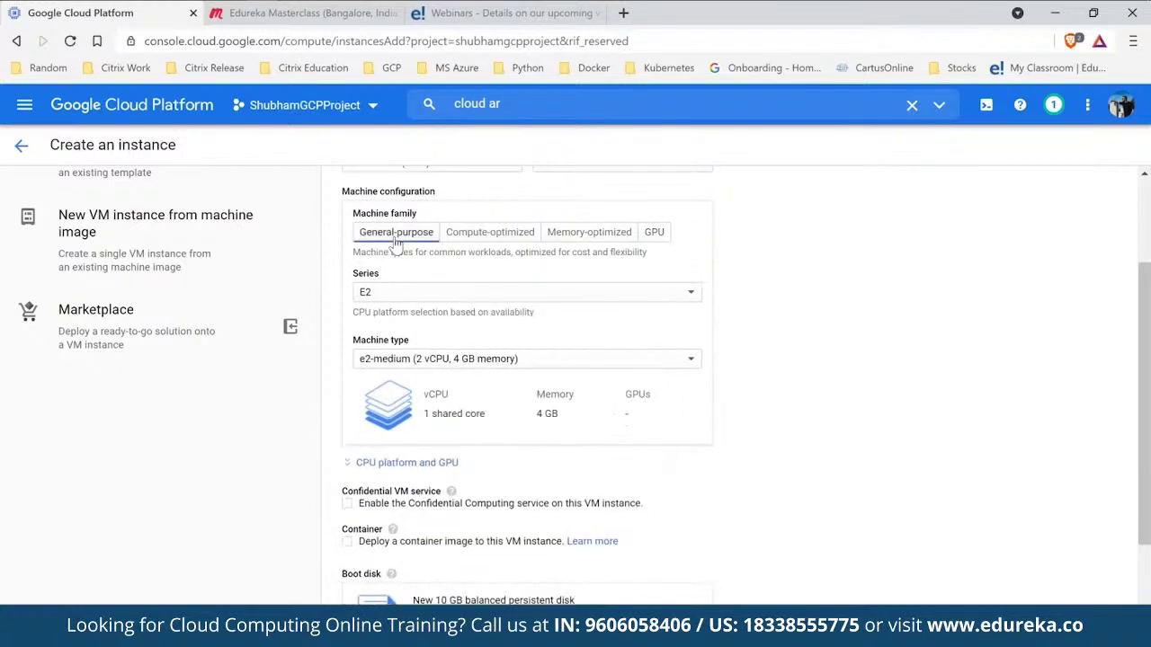
{"action": "left_click", "coordinate": [435, 295]}
{"action": "left_click", "coordinate": [428, 387]}
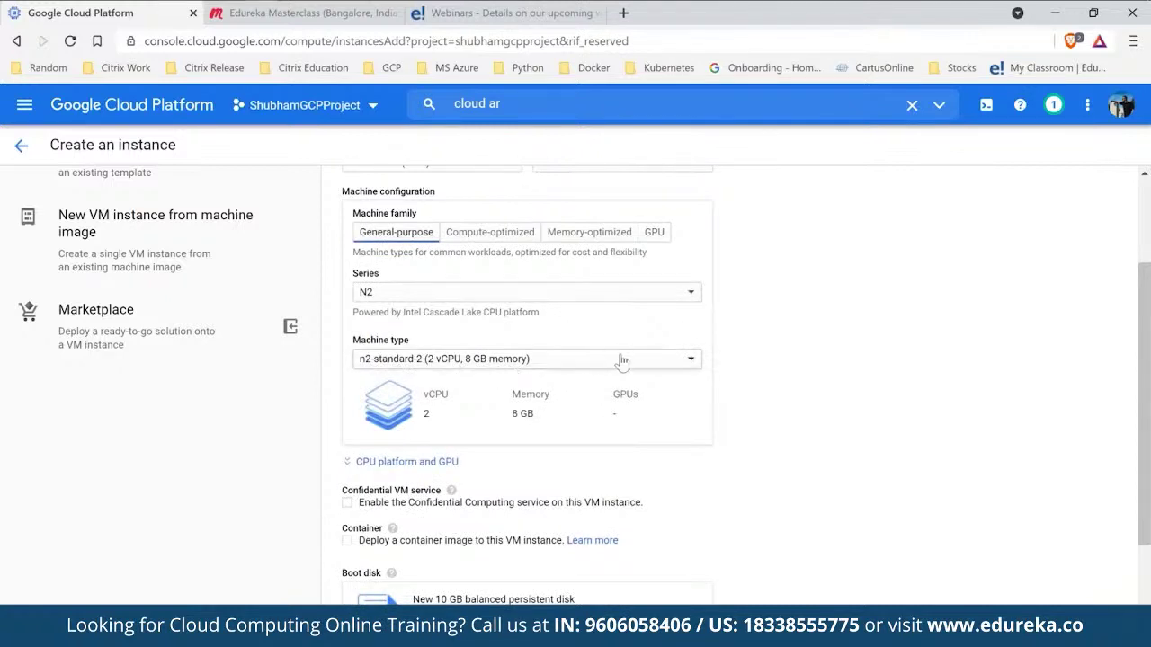
Select Debian as the boot disk's operating system from the public images and create the VM instance.
{"action": "scroll", "coordinate": [622, 362], "scroll_direction": "down", "scroll_amount": 2}
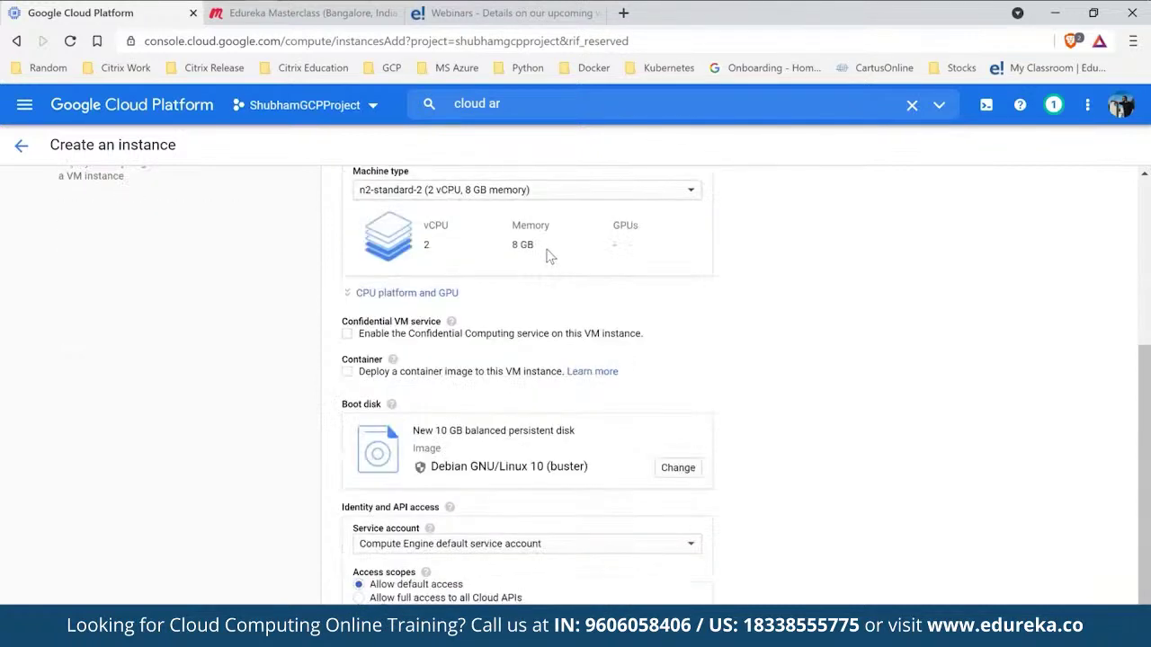
{"action": "scroll", "coordinate": [583, 310], "scroll_direction": "down", "scroll_amount": 1}
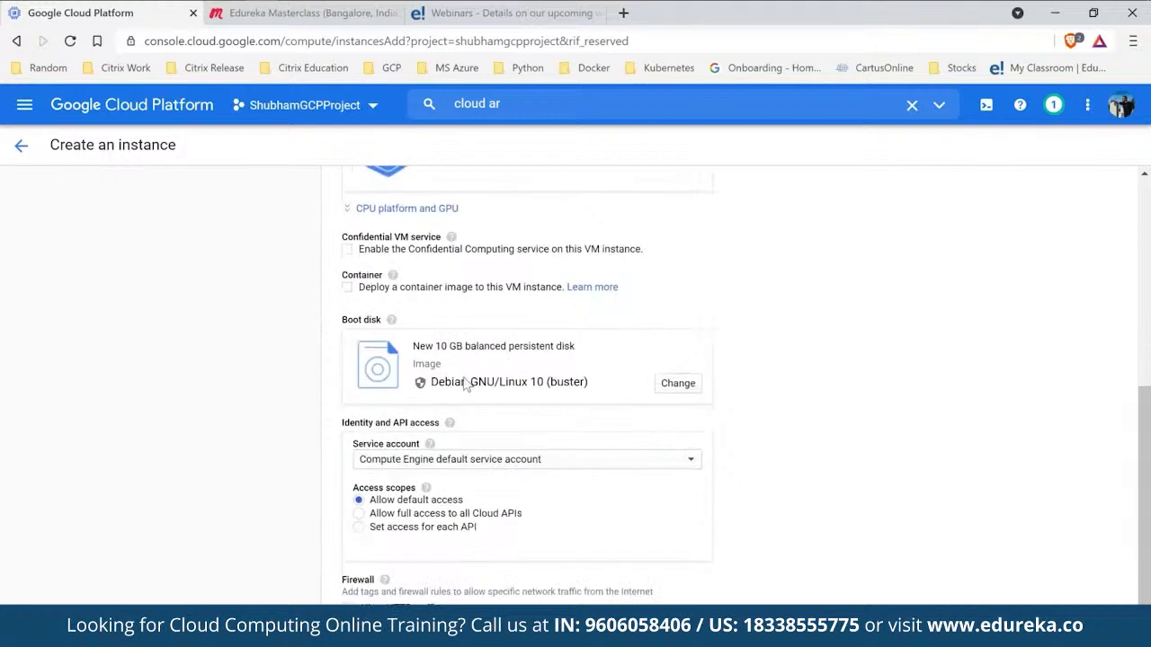
{"action": "left_click", "coordinate": [680, 383]}
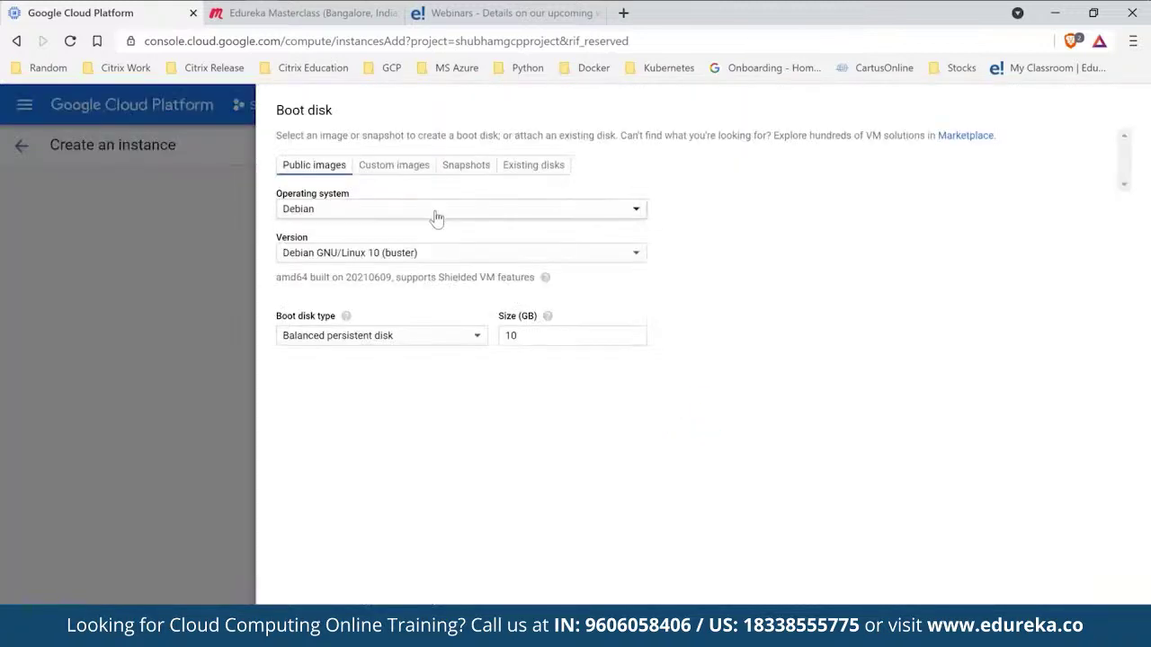
{"action": "left_click", "coordinate": [436, 217]}
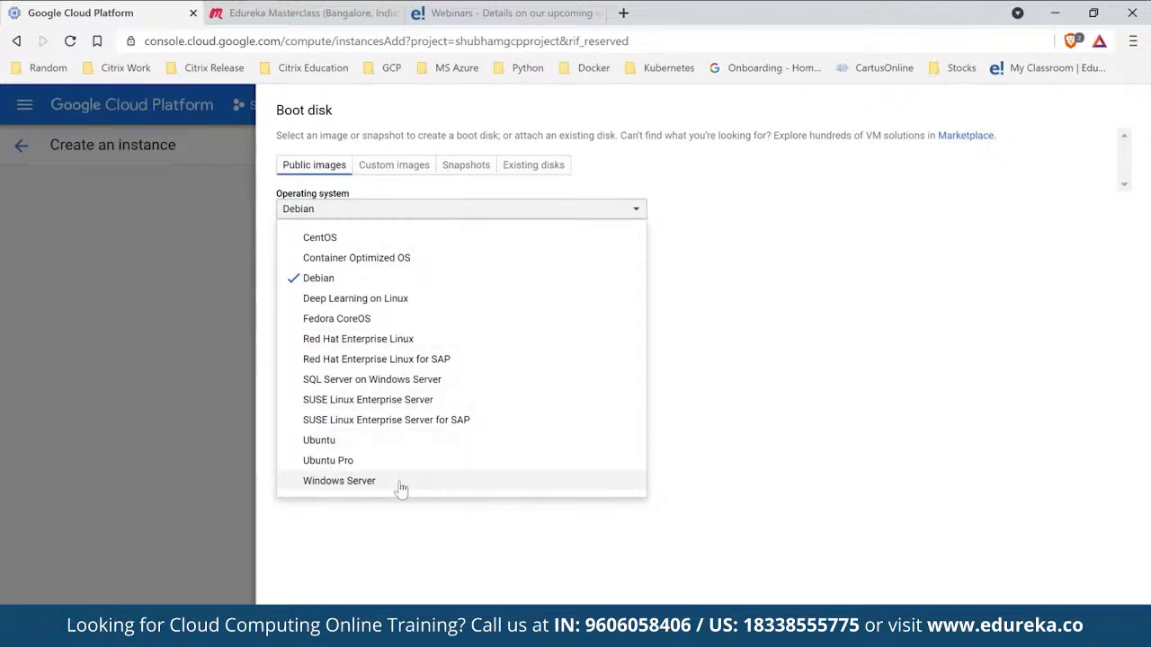
{"action": "left_click", "coordinate": [366, 281]}
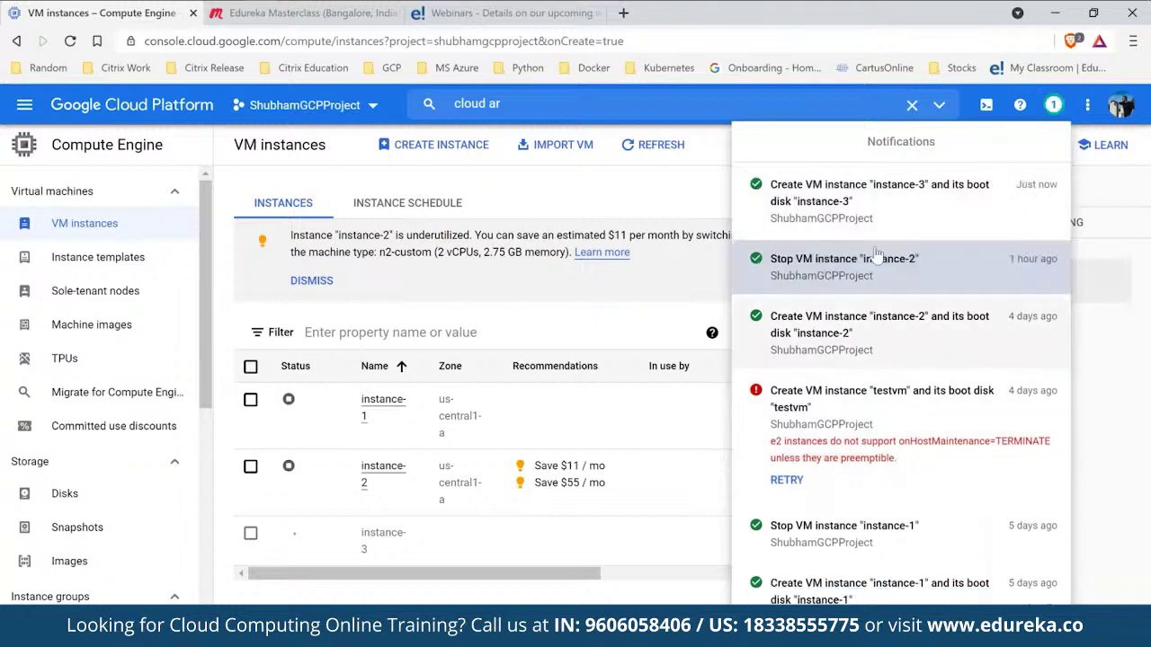
Close the notifications and examine the new instance's IP addresses and connection options in the instances list.
{"action": "left_click", "coordinate": [609, 370]}
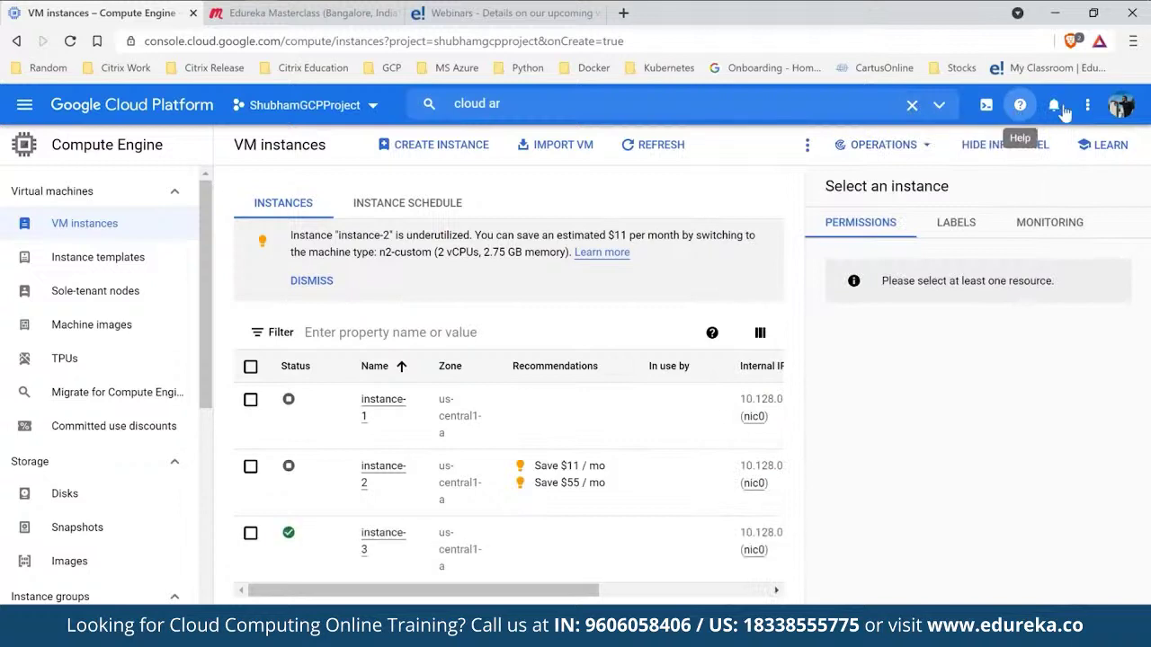
{"action": "scroll", "coordinate": [629, 539], "scroll_direction": "right", "scroll_amount": 5}
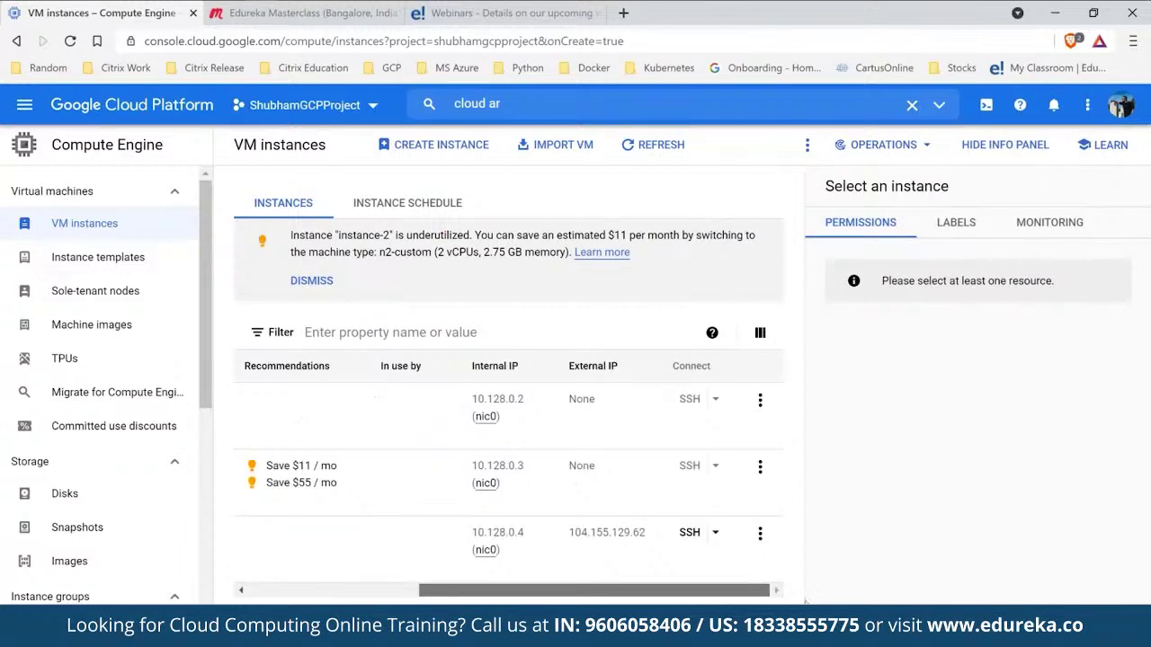
Open an SSH session to instance-3, examine the terminal's connection output, and close the session.
{"action": "left_click", "coordinate": [690, 534]}
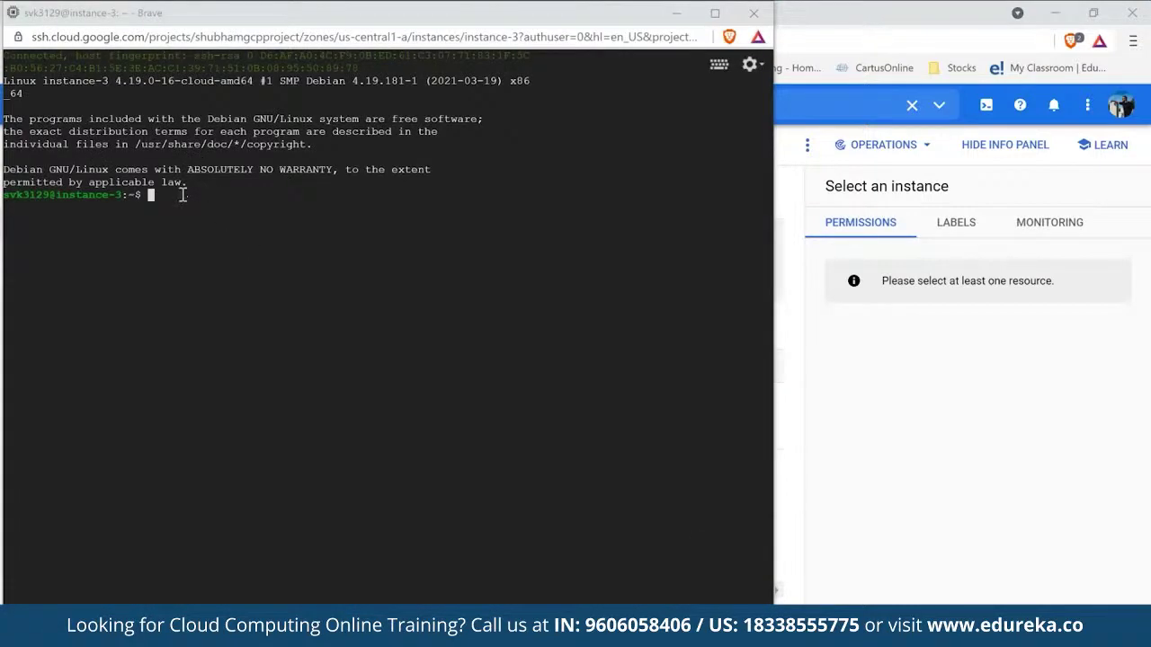
{"action": "left_click_drag", "start_coordinate": [155, 195], "coordinate": [6, 47]}
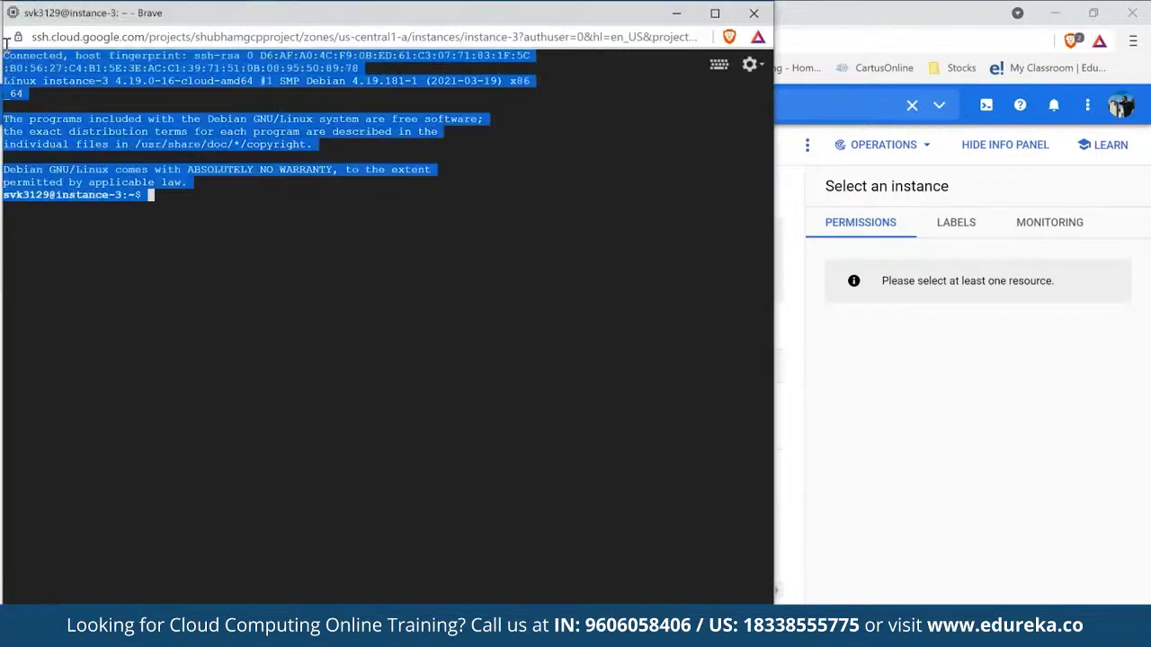
{"action": "left_click", "coordinate": [755, 15]}
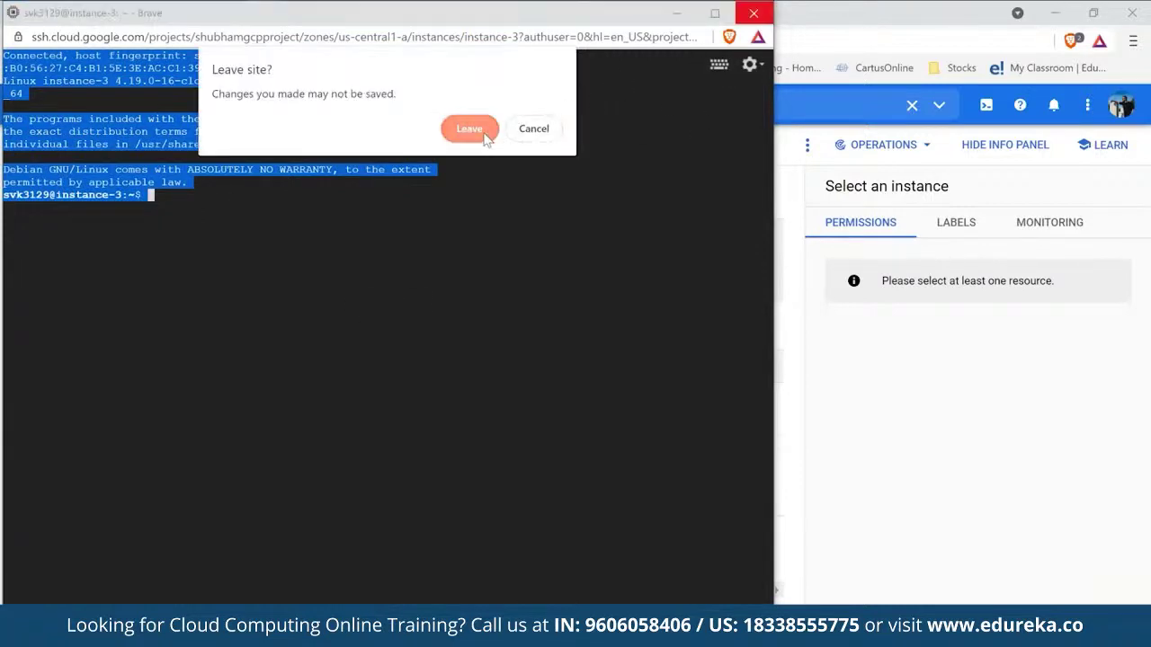
{"action": "left_click", "coordinate": [492, 134]}
Select instance-3 in the VM instances list and stop it, confirming the shutdown.
{"action": "left_click_drag", "start_coordinate": [512, 590], "coordinate": [422, 589]}
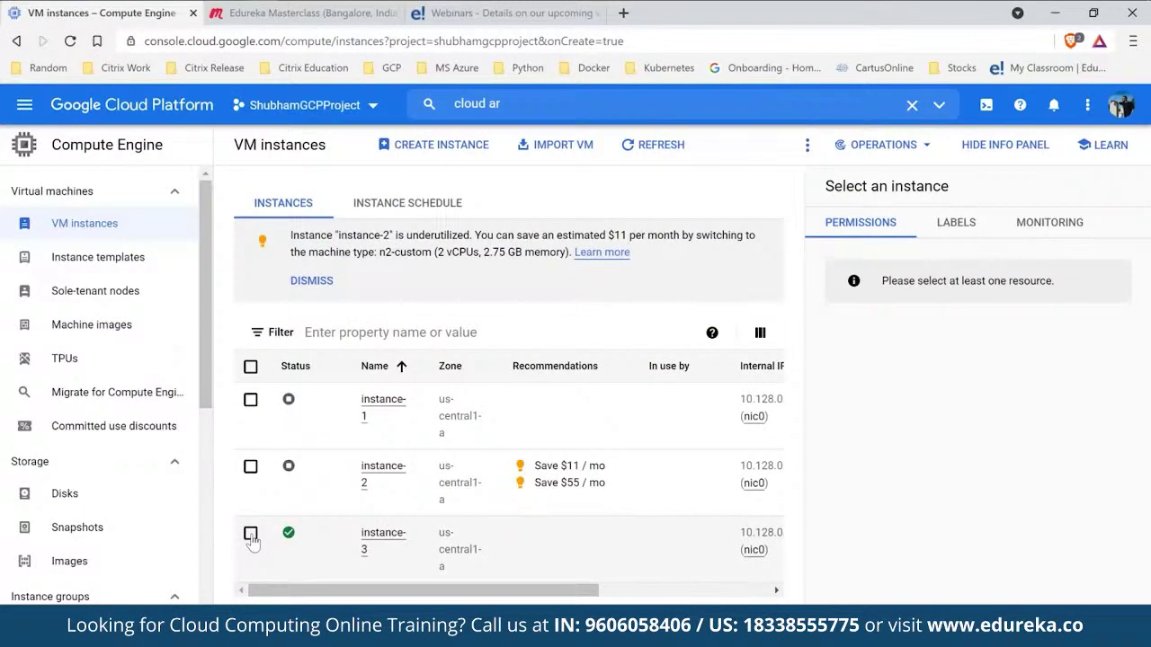
{"action": "left_click", "coordinate": [251, 536]}
{"action": "right_click", "coordinate": [251, 538]}
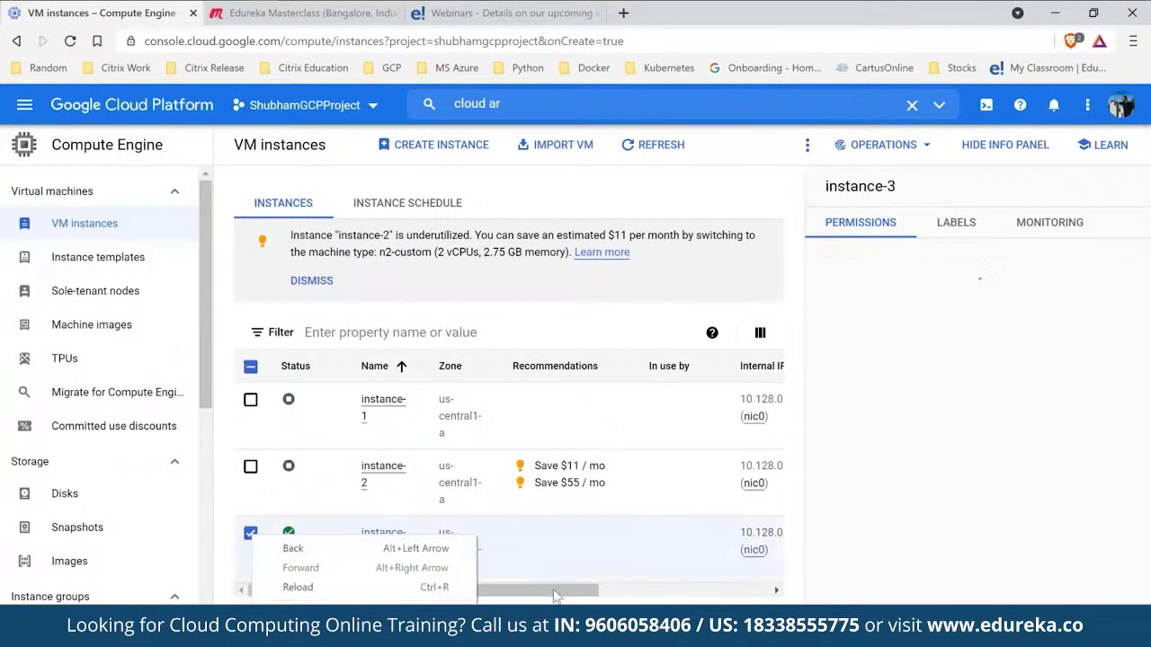
{"action": "key", "text": "Escape"}
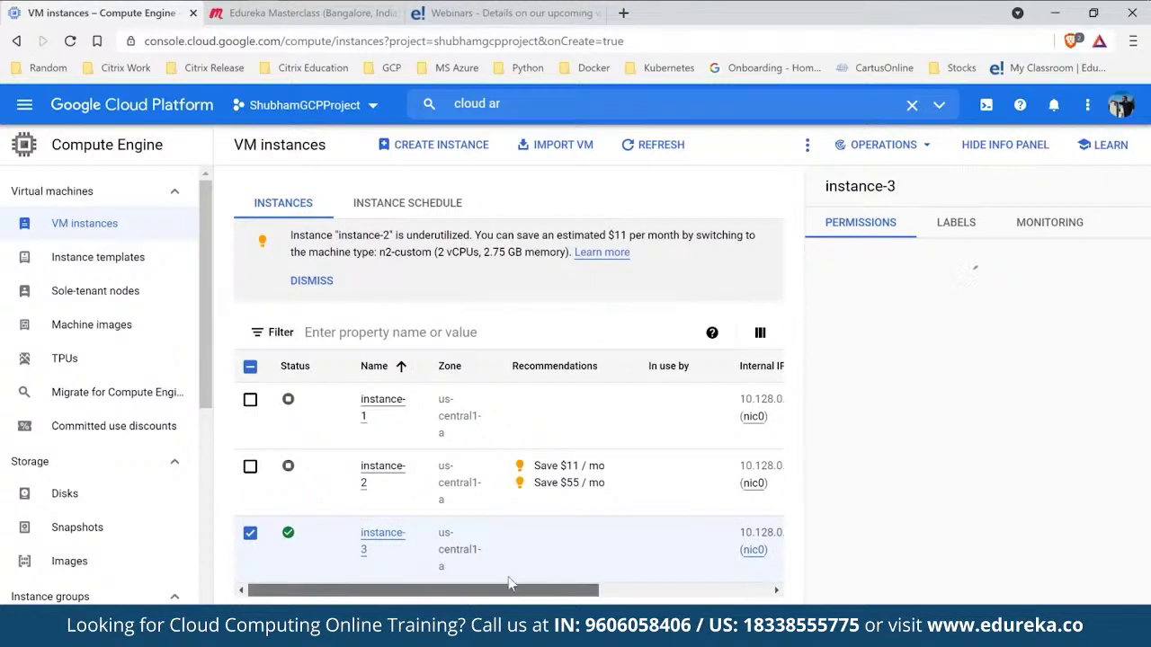
{"action": "left_click_drag", "start_coordinate": [423, 590], "coordinate": [629, 590]}
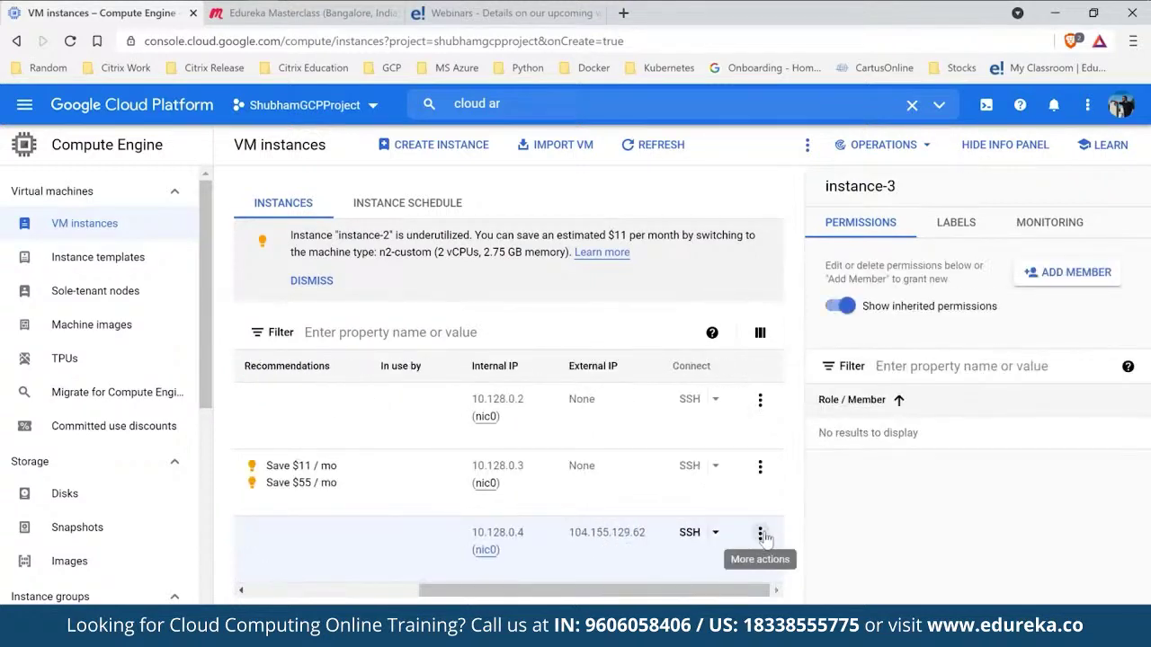
{"action": "left_click", "coordinate": [760, 534]}
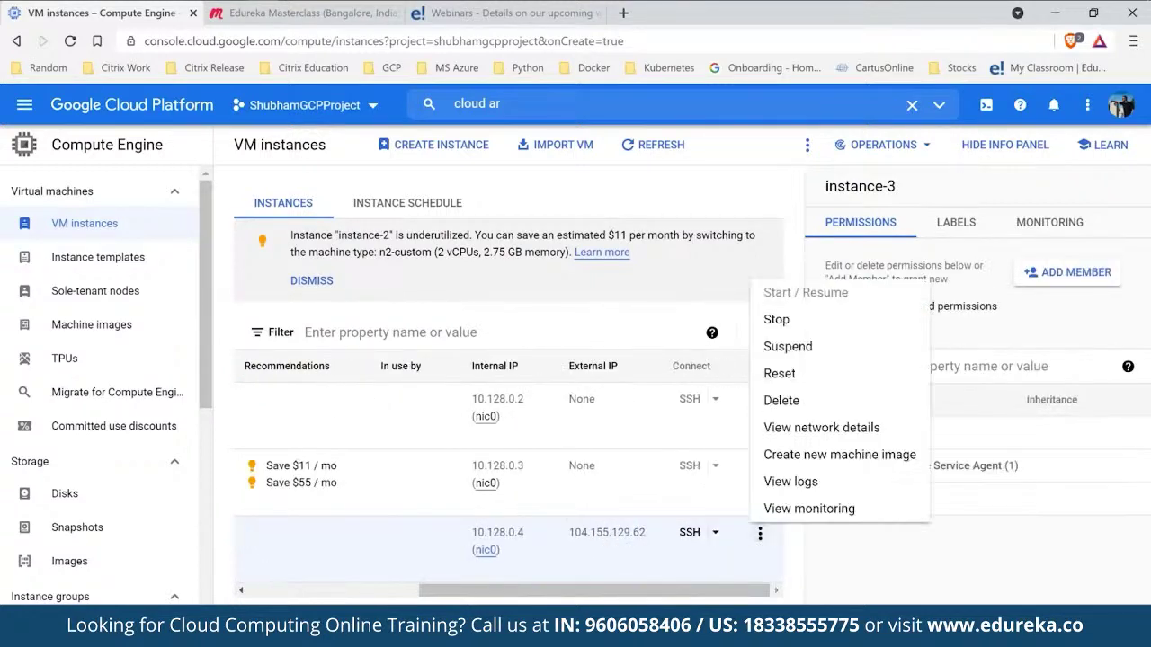
{"action": "left_click", "coordinate": [792, 319]}
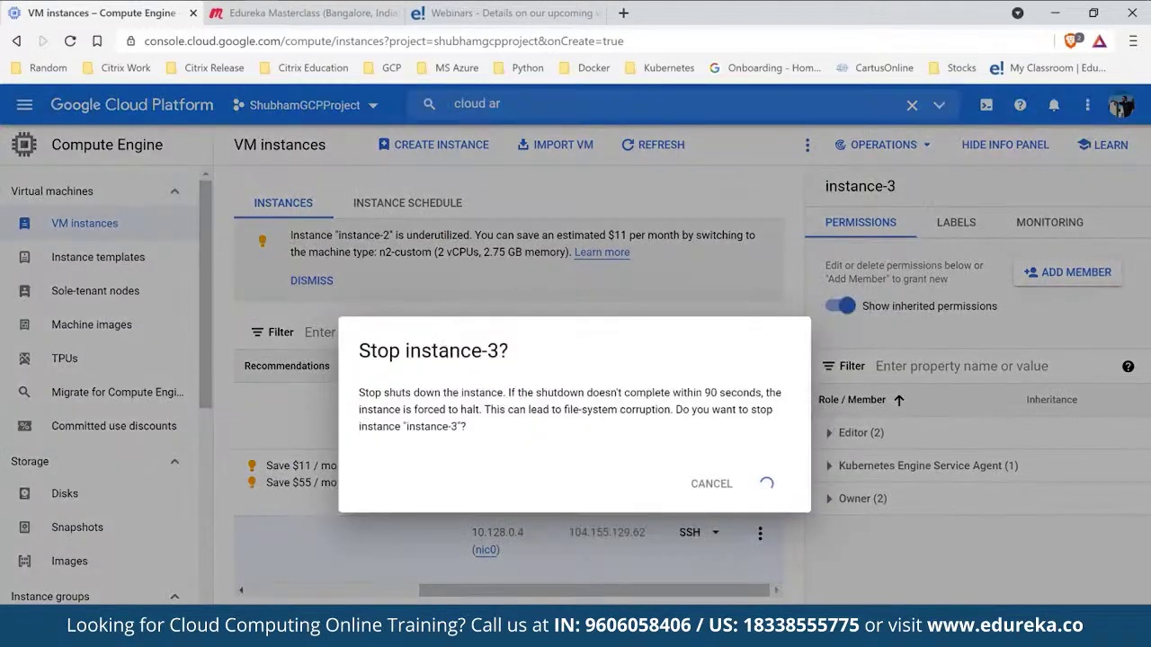
{"action": "left_click", "coordinate": [775, 486]}
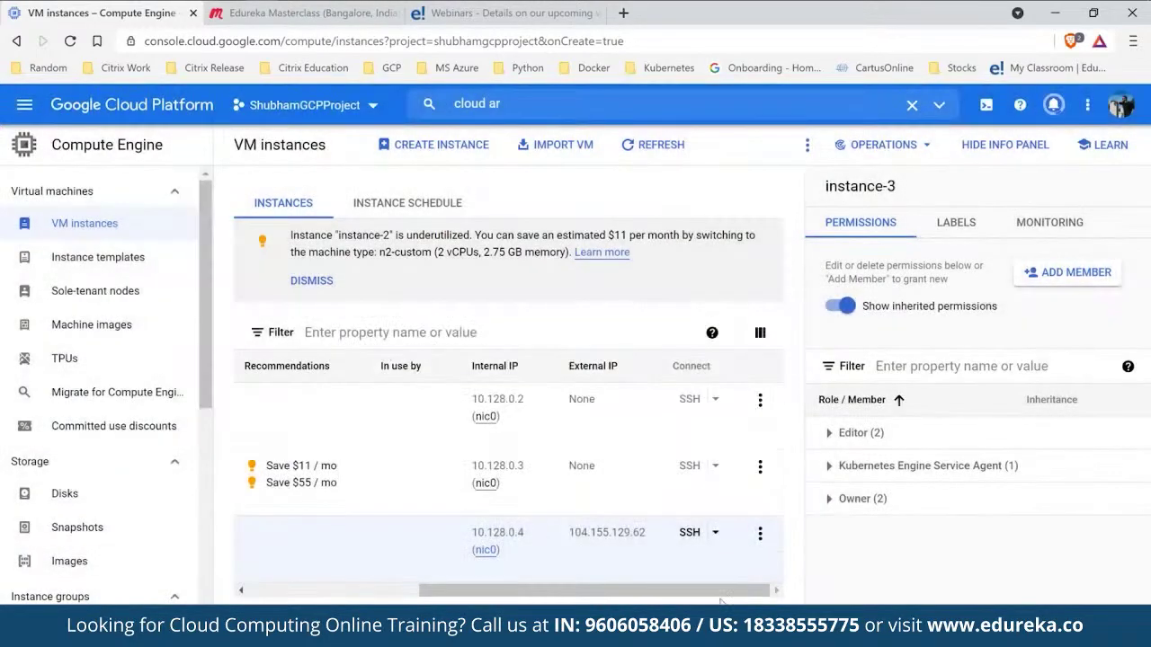
{"action": "scroll", "coordinate": [508, 468], "scroll_direction": "left", "scroll_amount": 5}
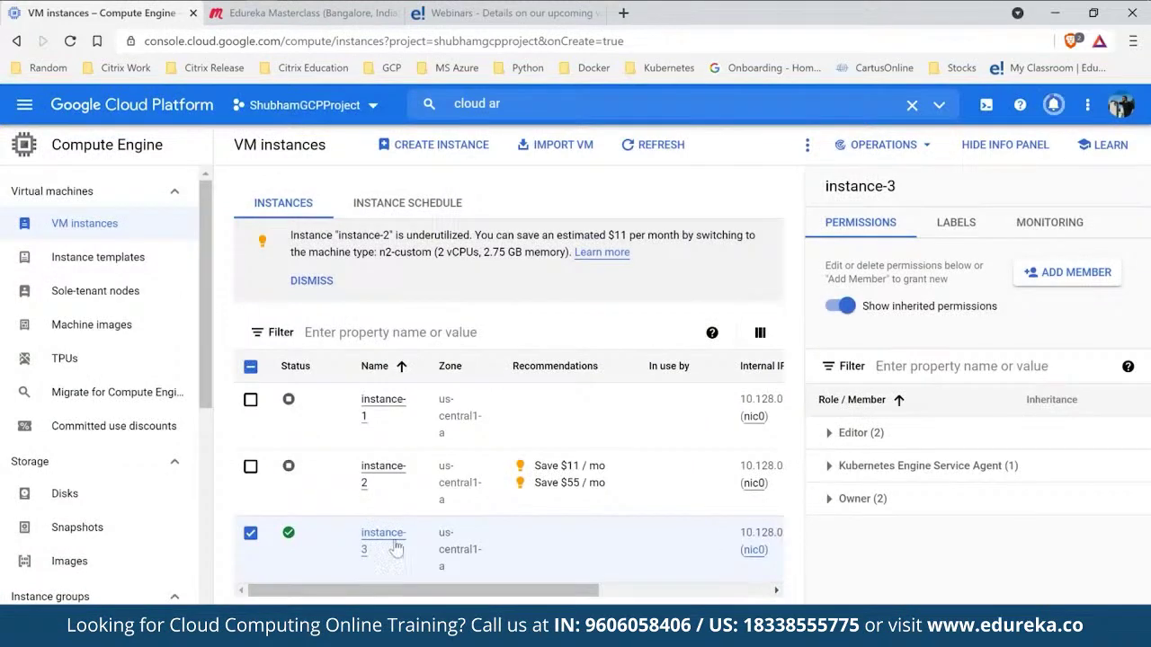